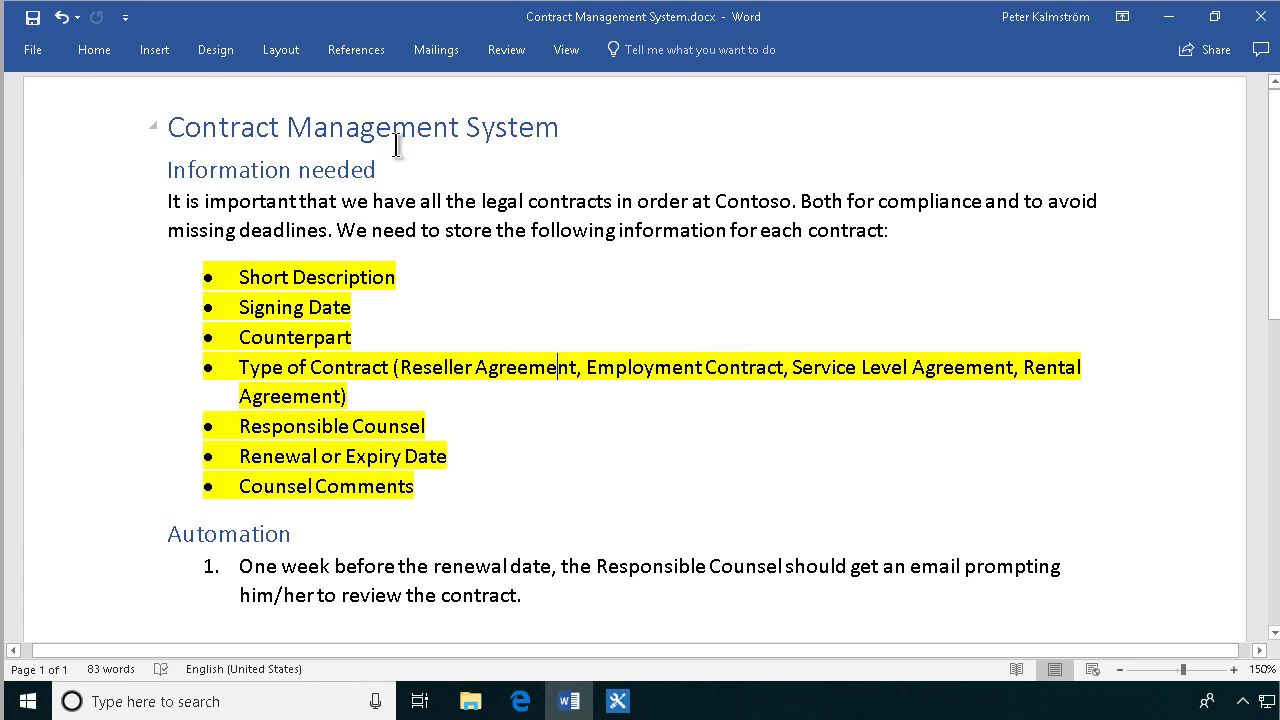
Step: Check the Contracts library in SharePoint, then return to the contract requirements document
left_click(520, 701)
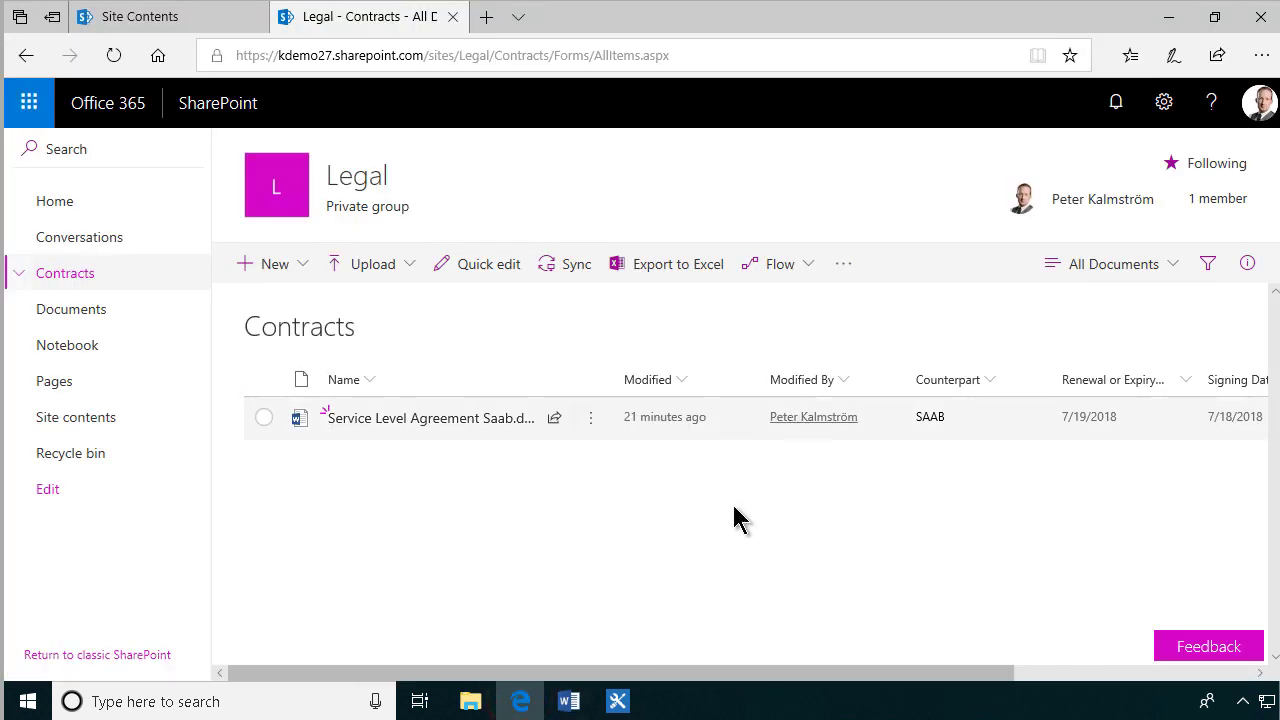
left_click(569, 701)
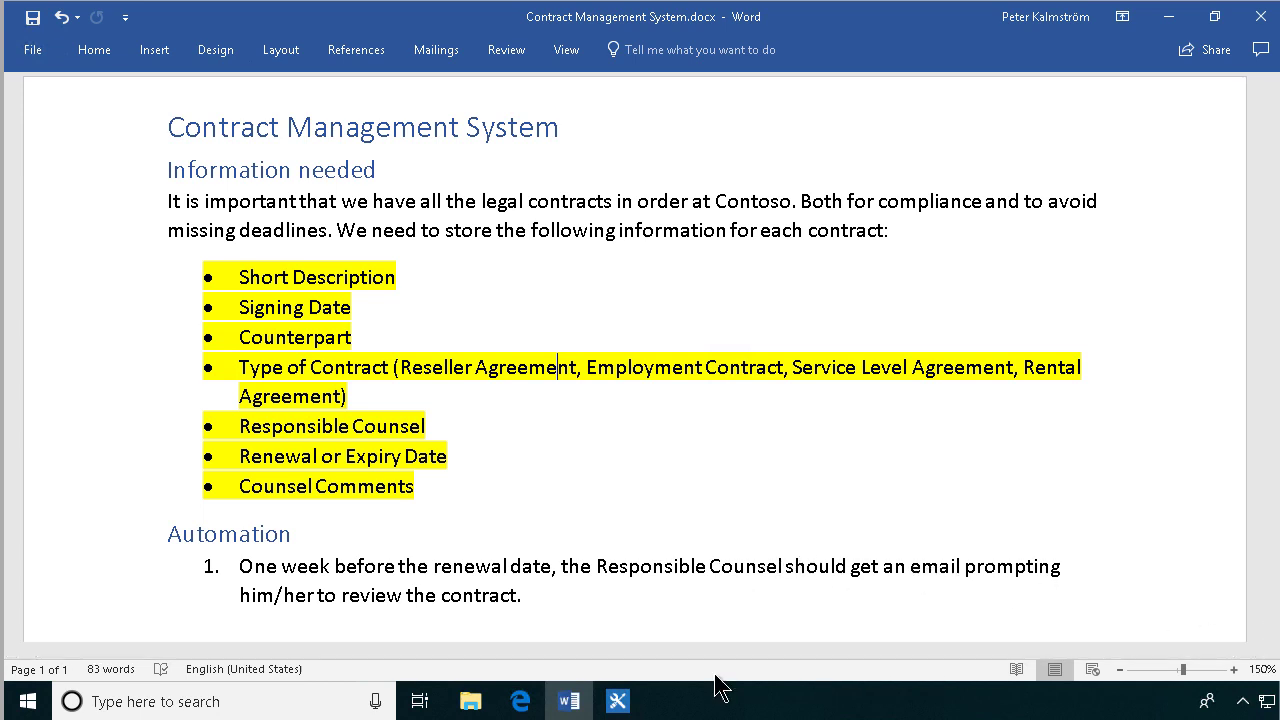
left_click(532, 597)
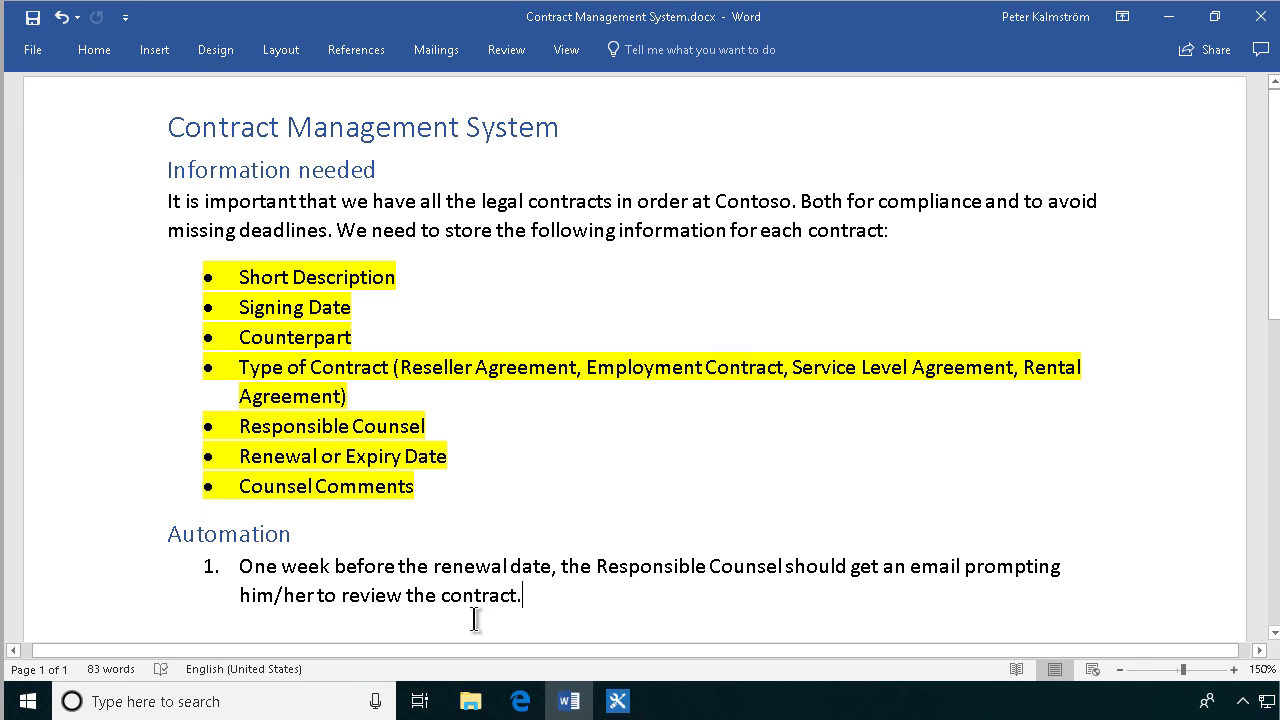
Step: In SharePoint Designer, add a SharePoint 2013 list workflow 'Send Reminder' on Contracts
left_click(620, 703)
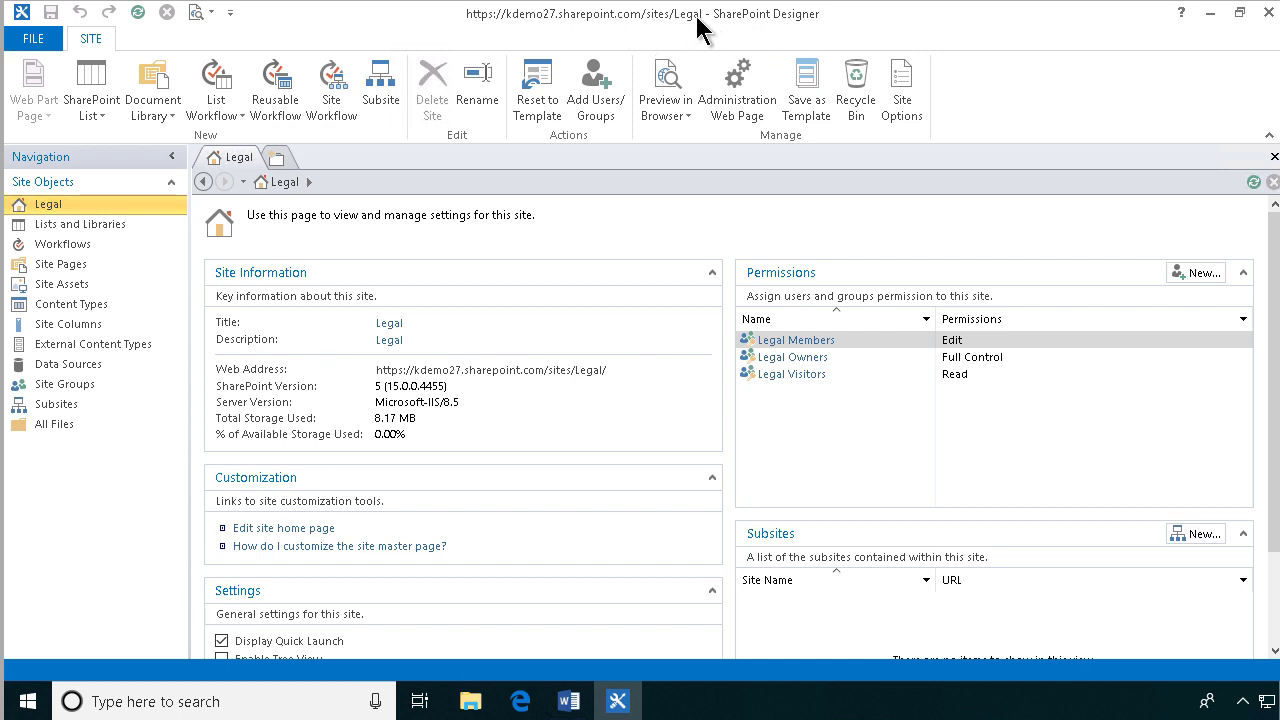
left_click(72, 253)
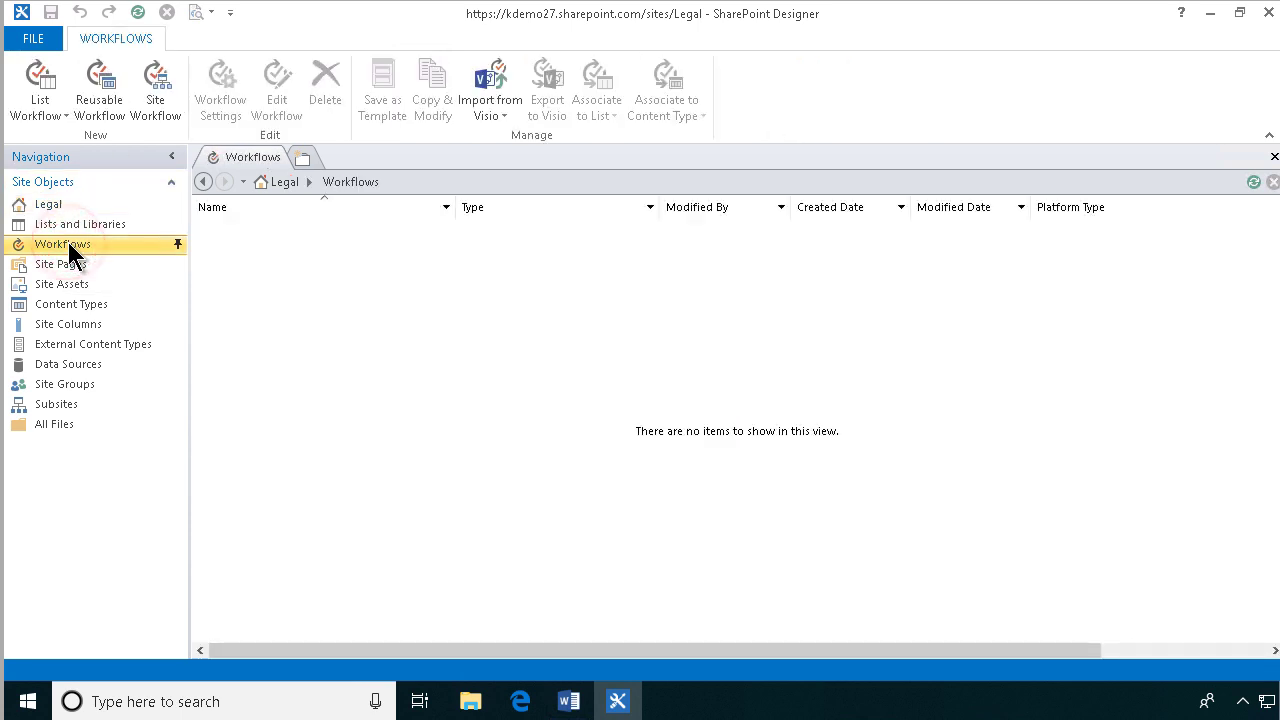
left_click(67, 116)
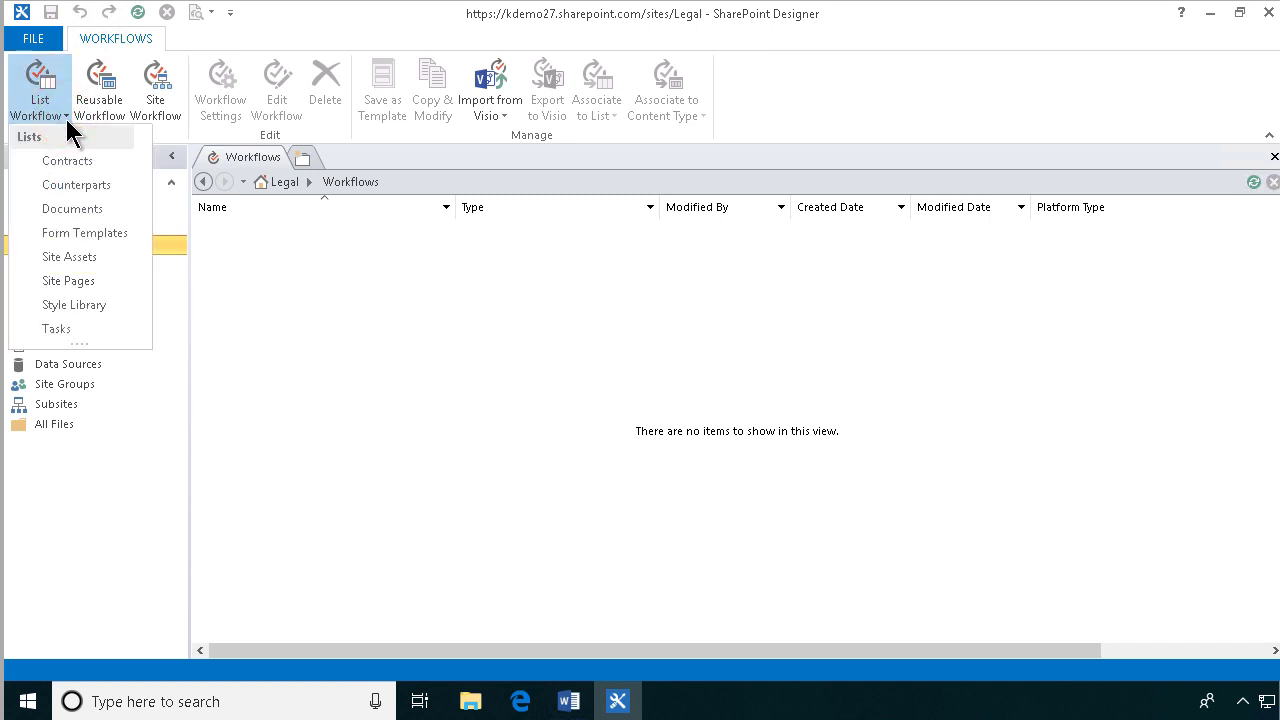
left_click(66, 160)
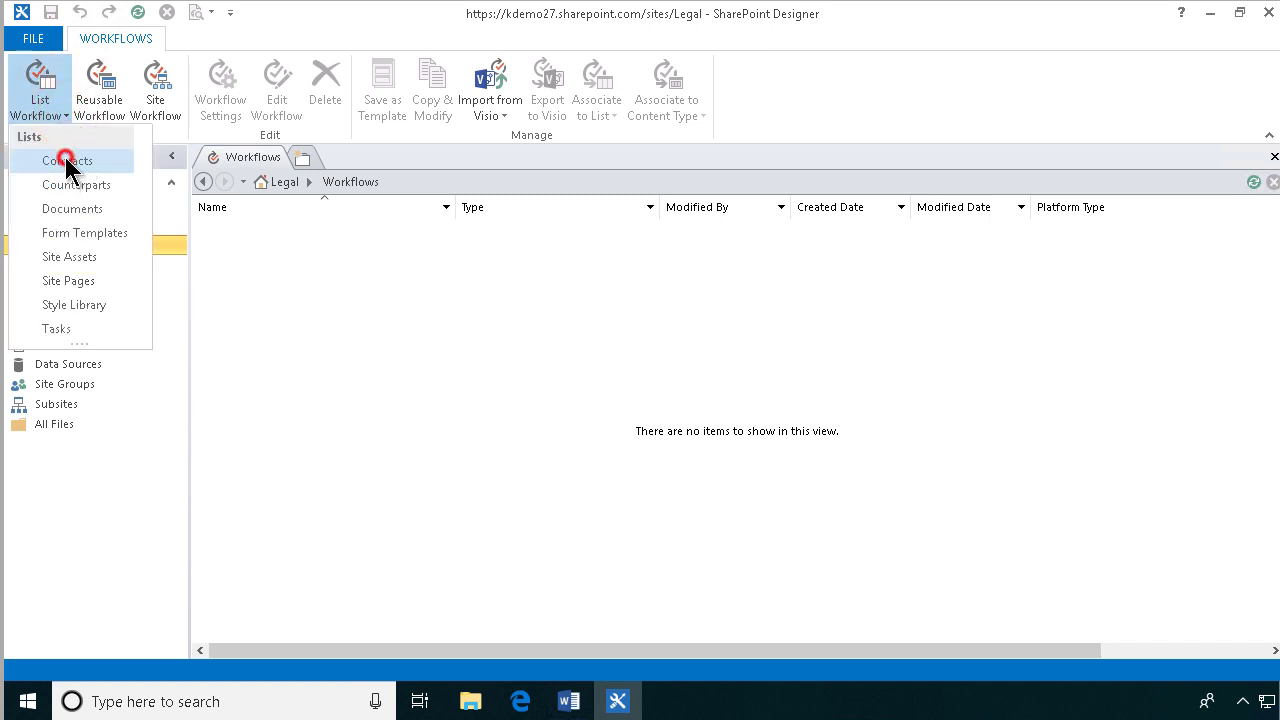
type("Send R")
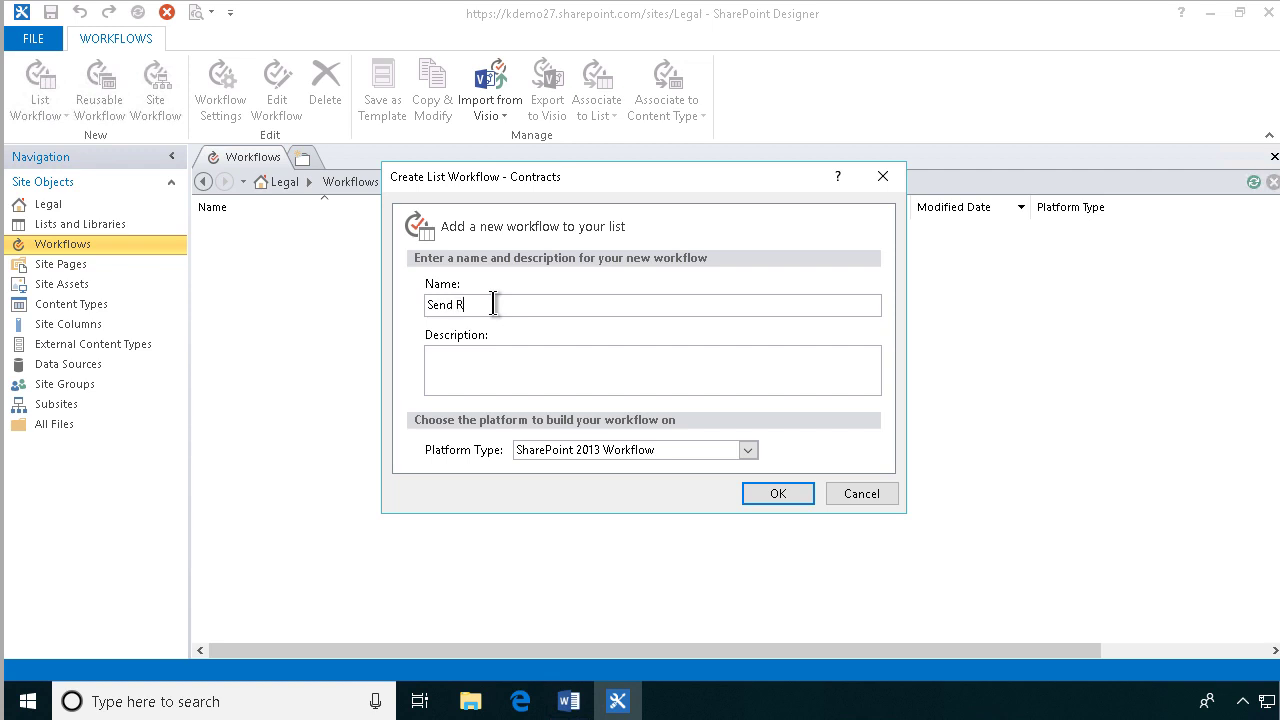
type("eminder")
left_click(784, 496)
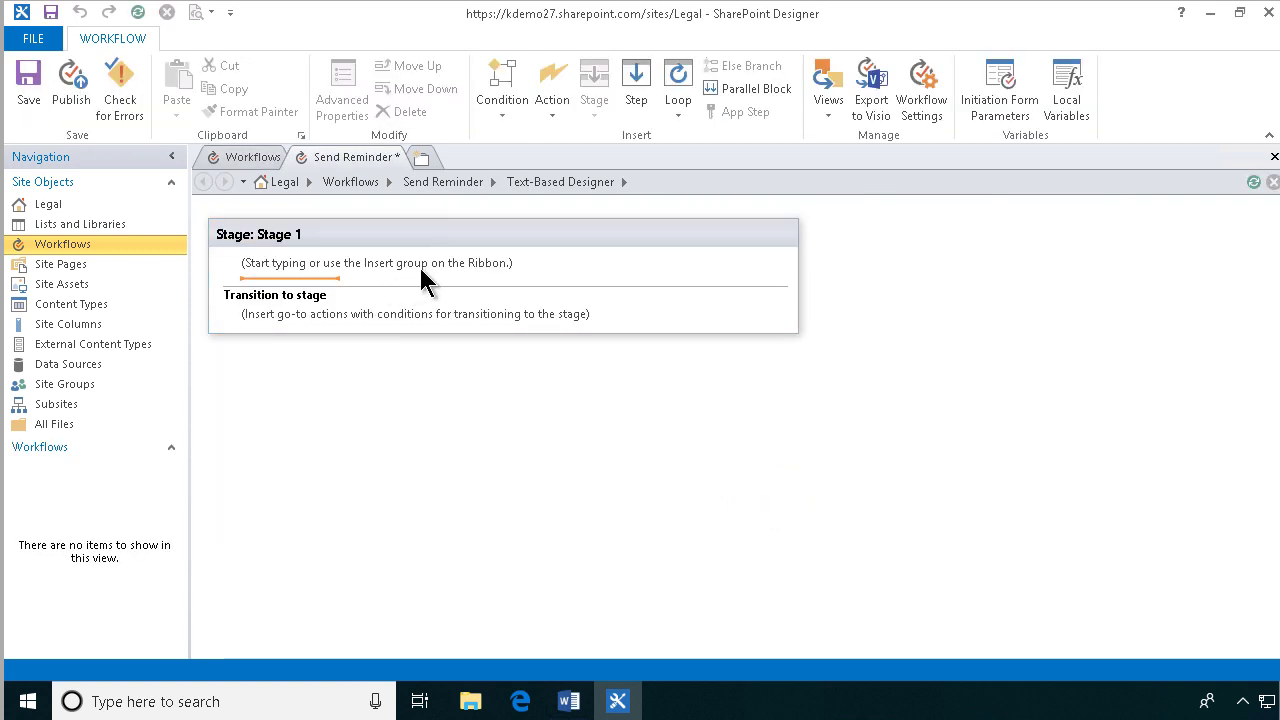
Step: Add a local variable named ReminderDate with type Date/Time
left_click(1070, 100)
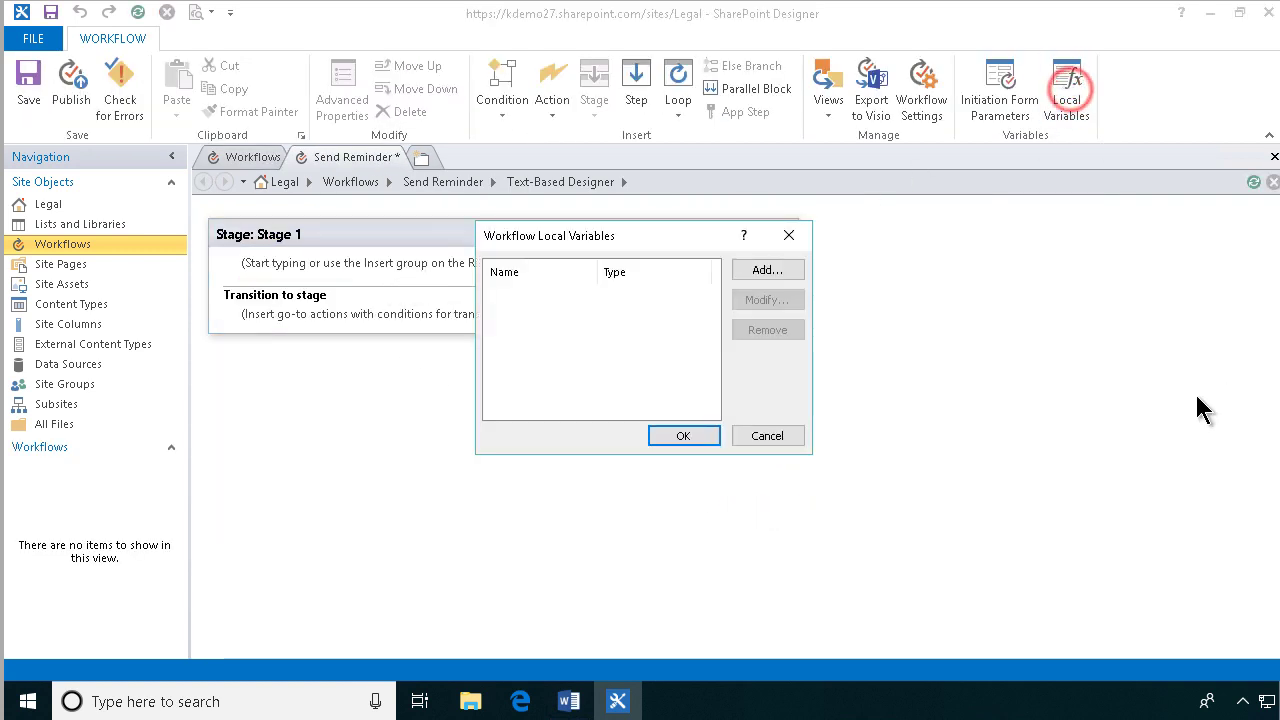
left_click(771, 273)
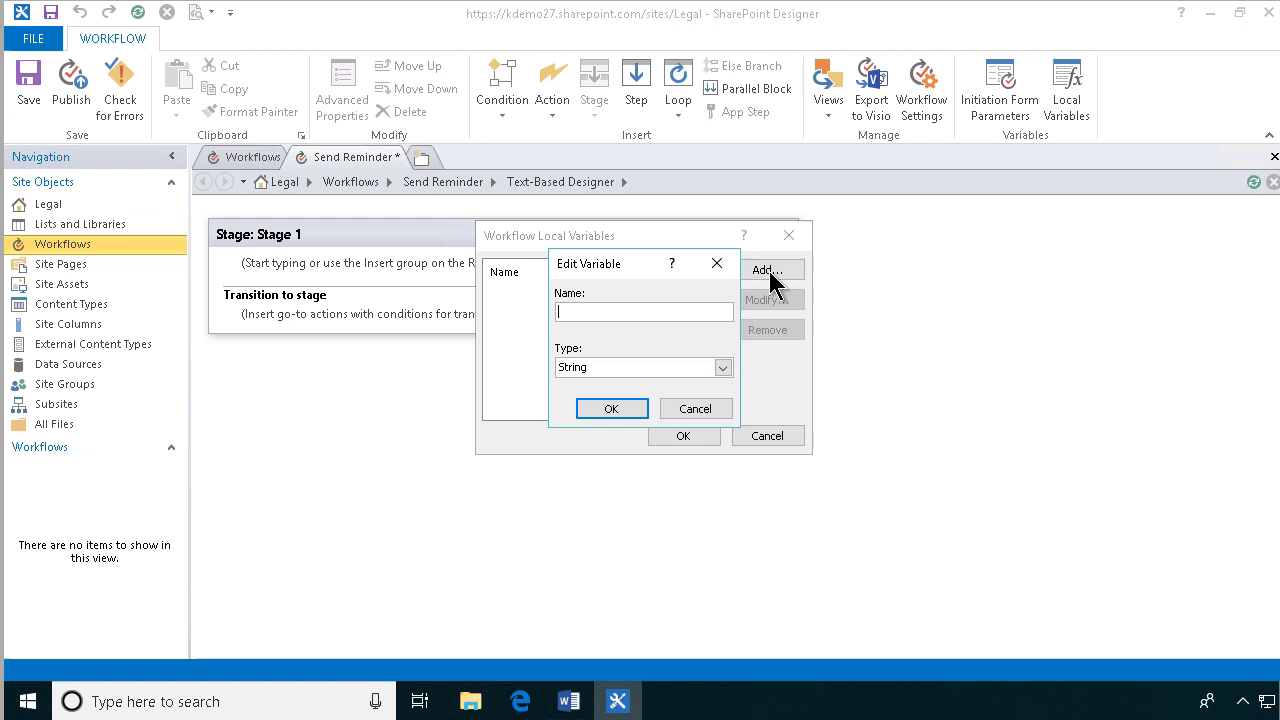
type("Reminde")
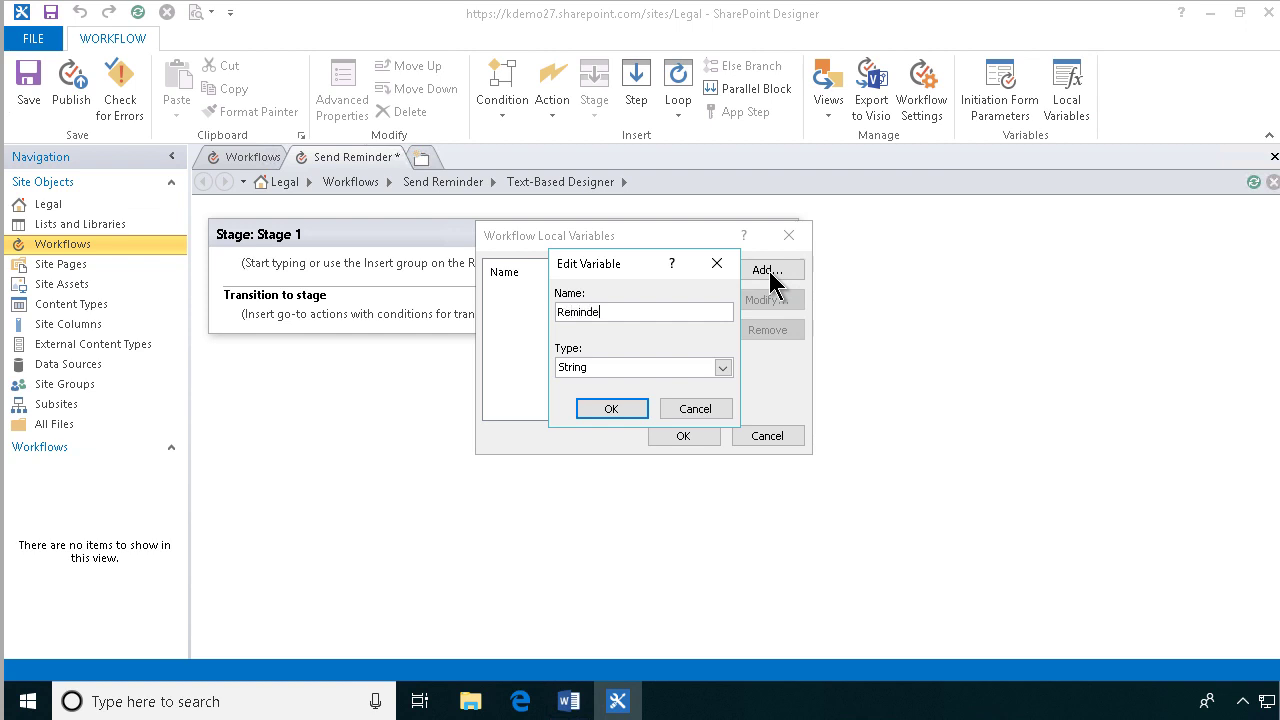
type("rDate")
key("Tab")
key("d")
left_click(632, 368)
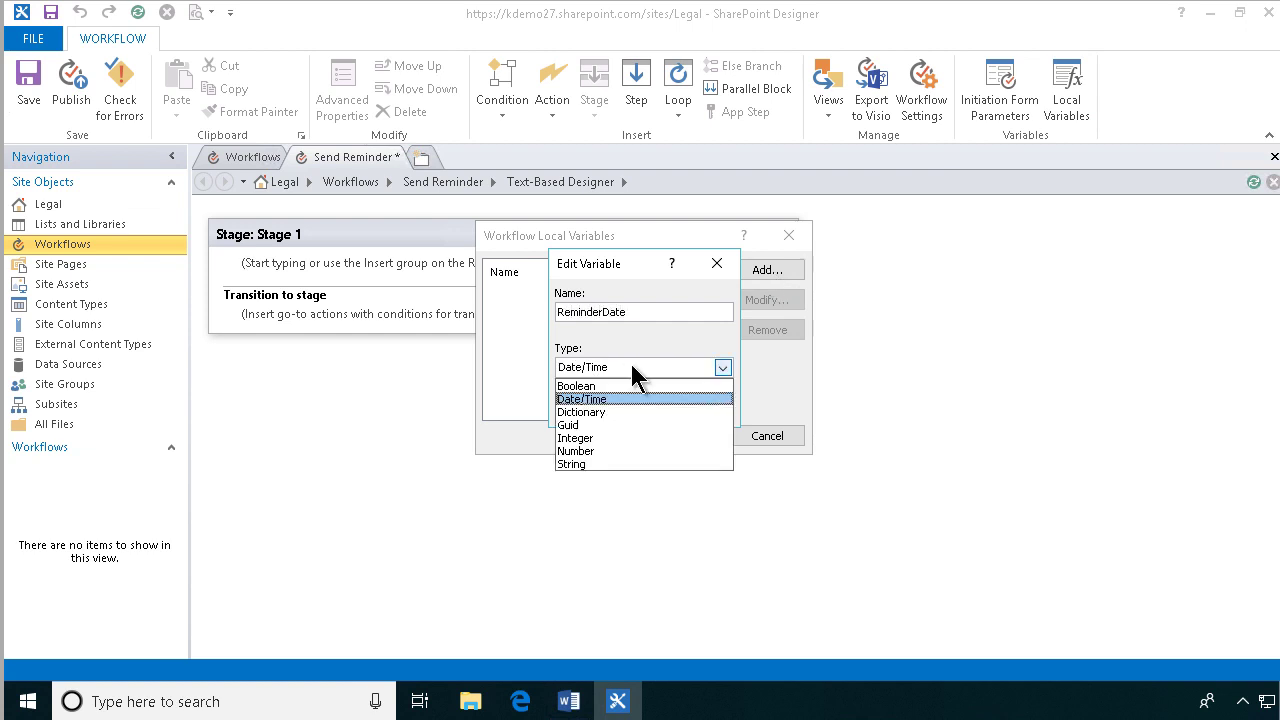
left_click(607, 400)
left_click(625, 406)
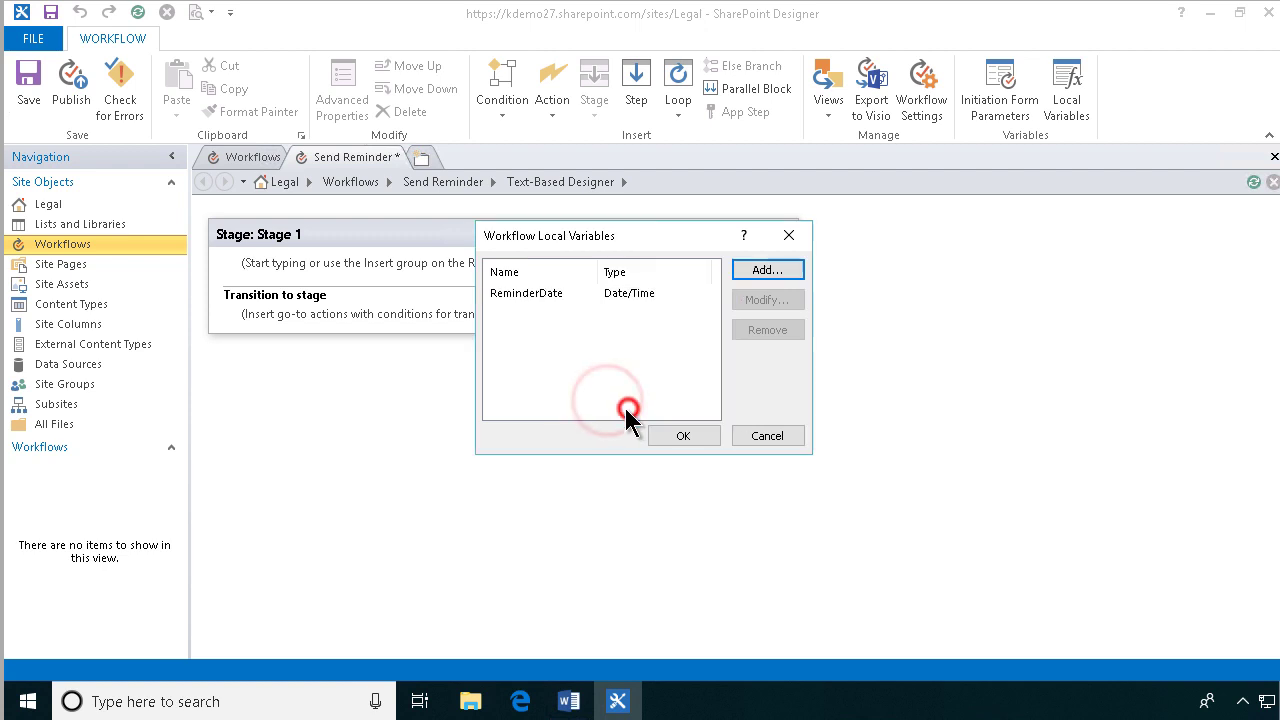
left_click(702, 437)
left_click(277, 263)
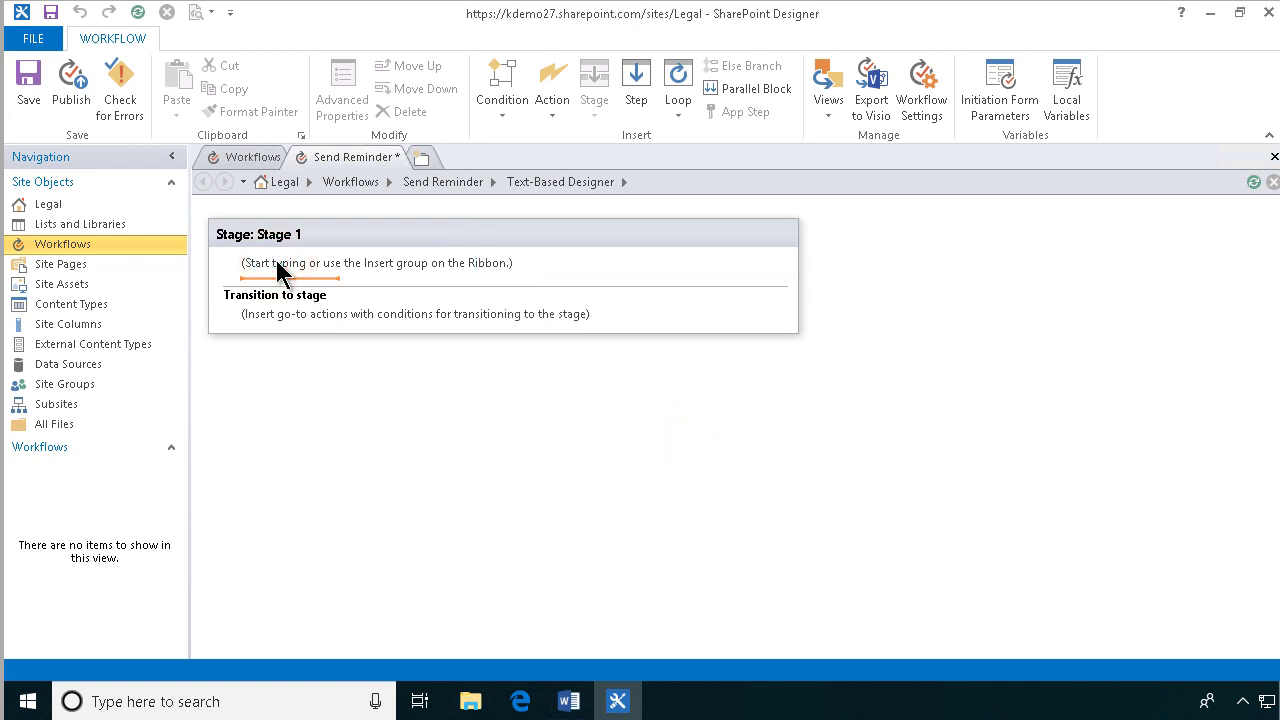
Step: Insert an Add Time to Date action adding -7 days to Current Item:Renewal or Expiry Date
type("add")
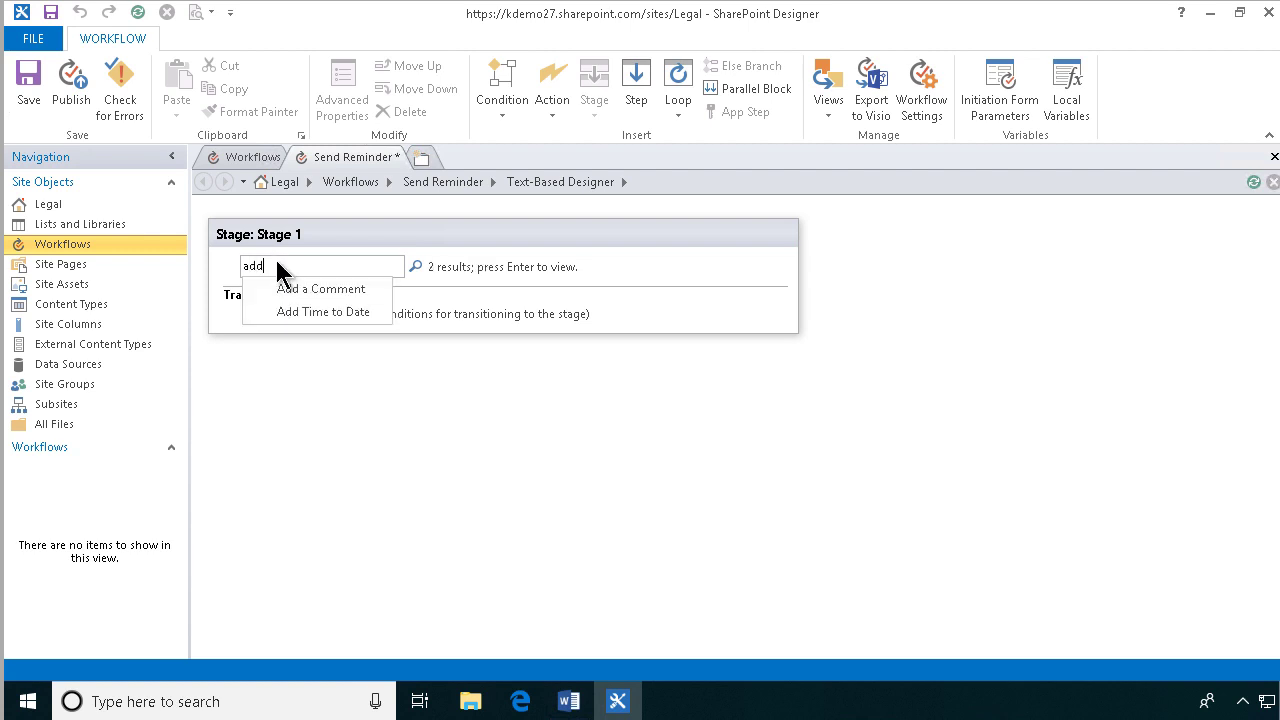
left_click(328, 312)
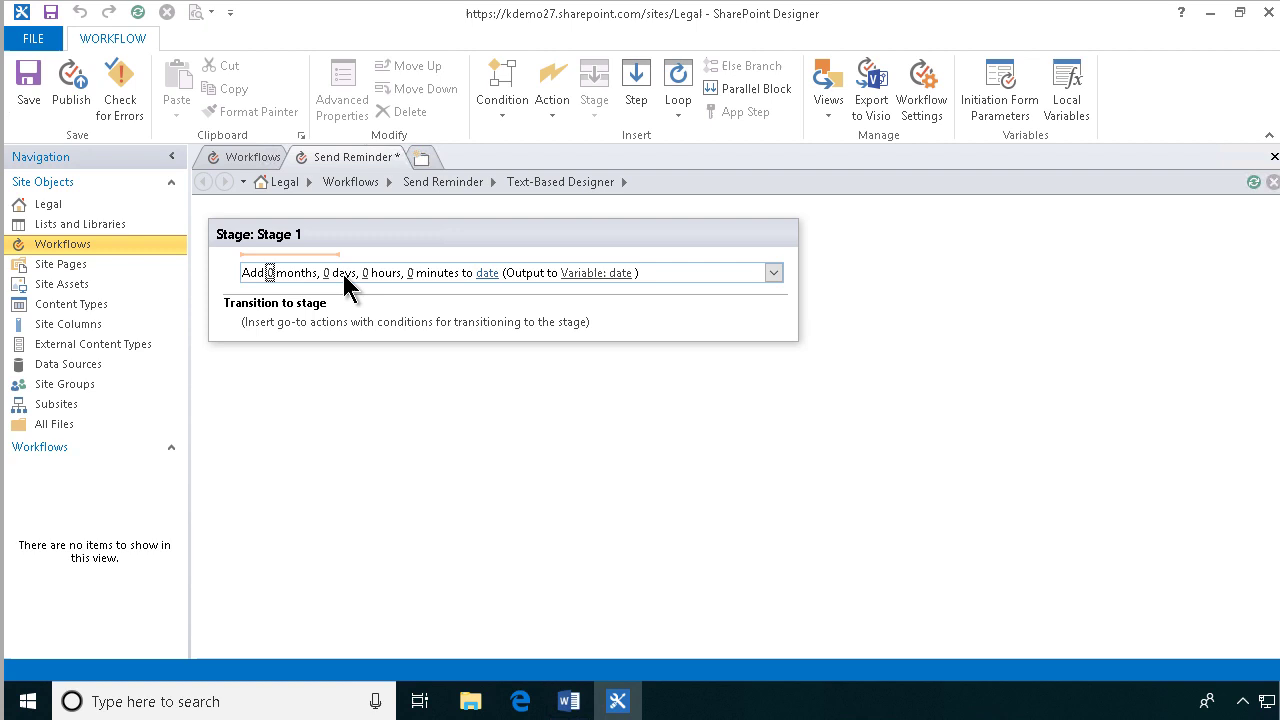
left_click(327, 275)
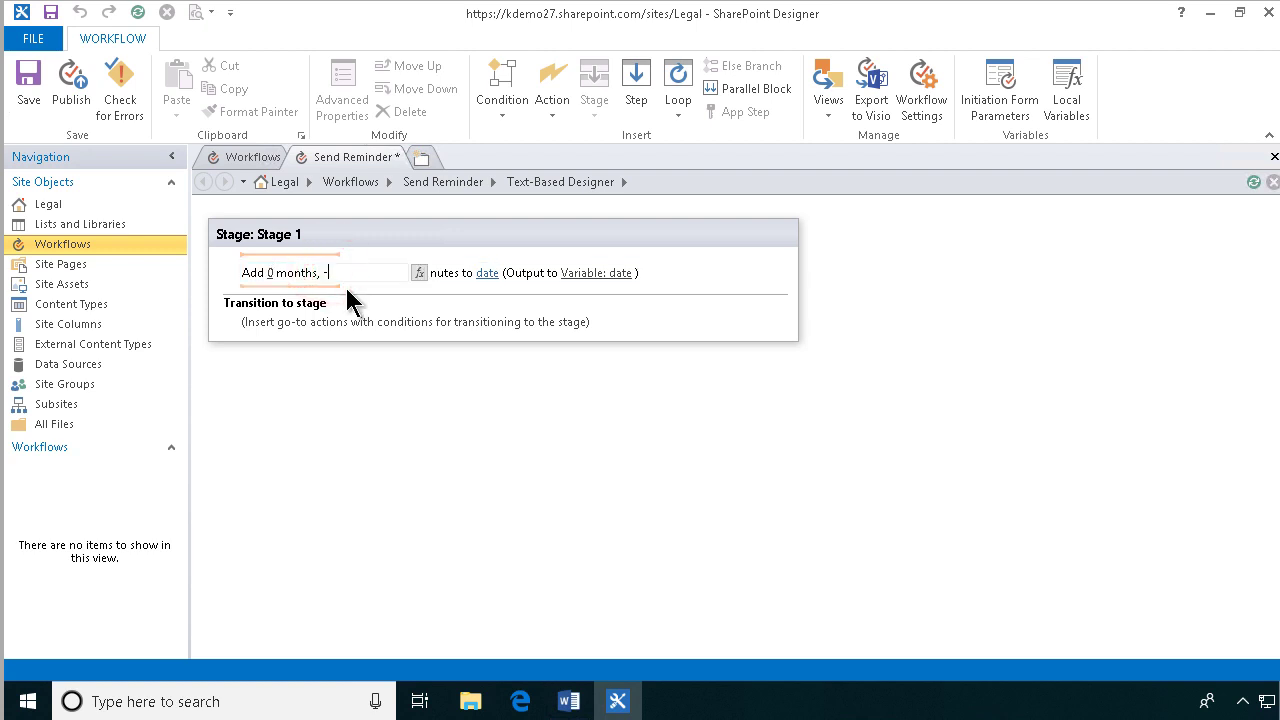
left_click(488, 273)
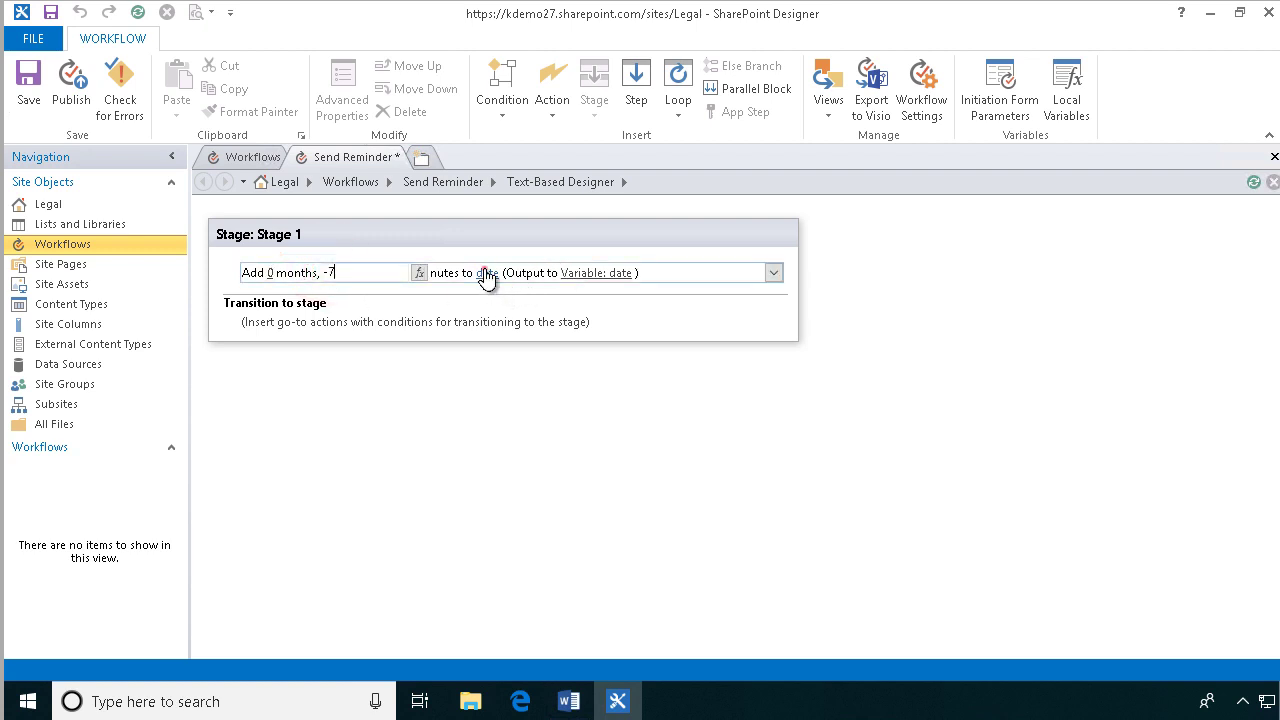
left_click(596, 274)
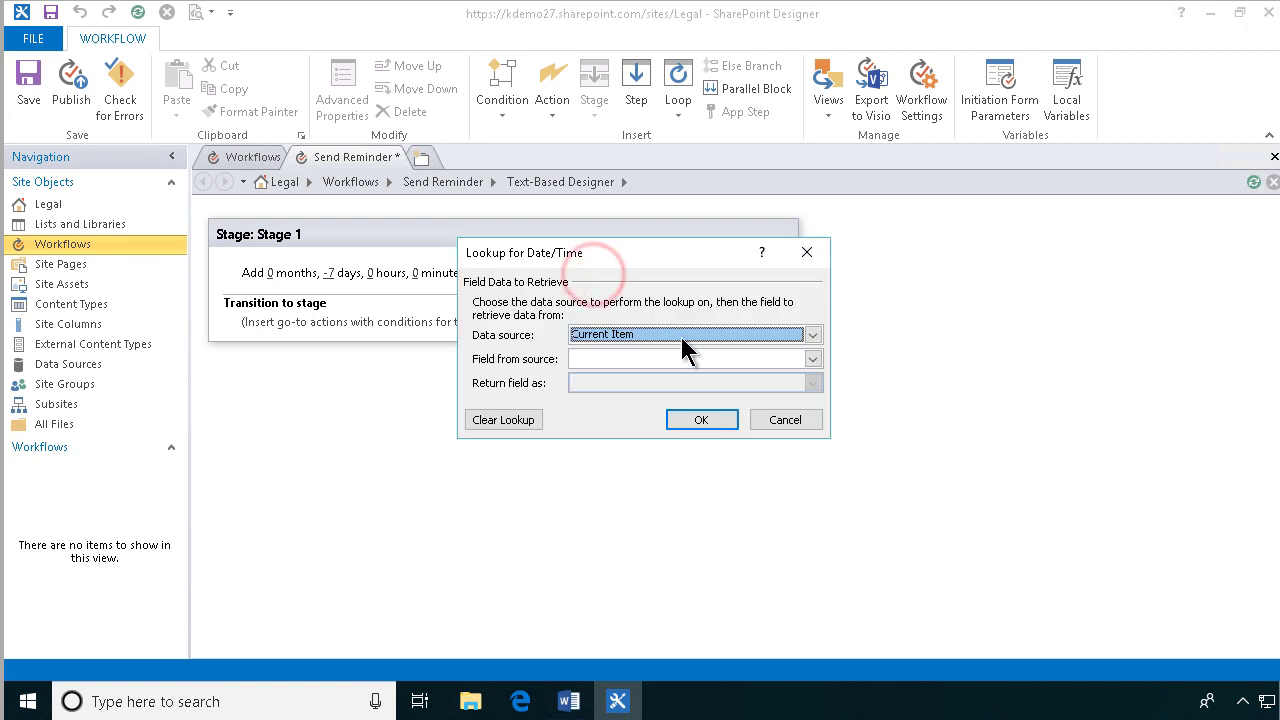
left_click(686, 358)
scroll(822, 405, "down", 5)
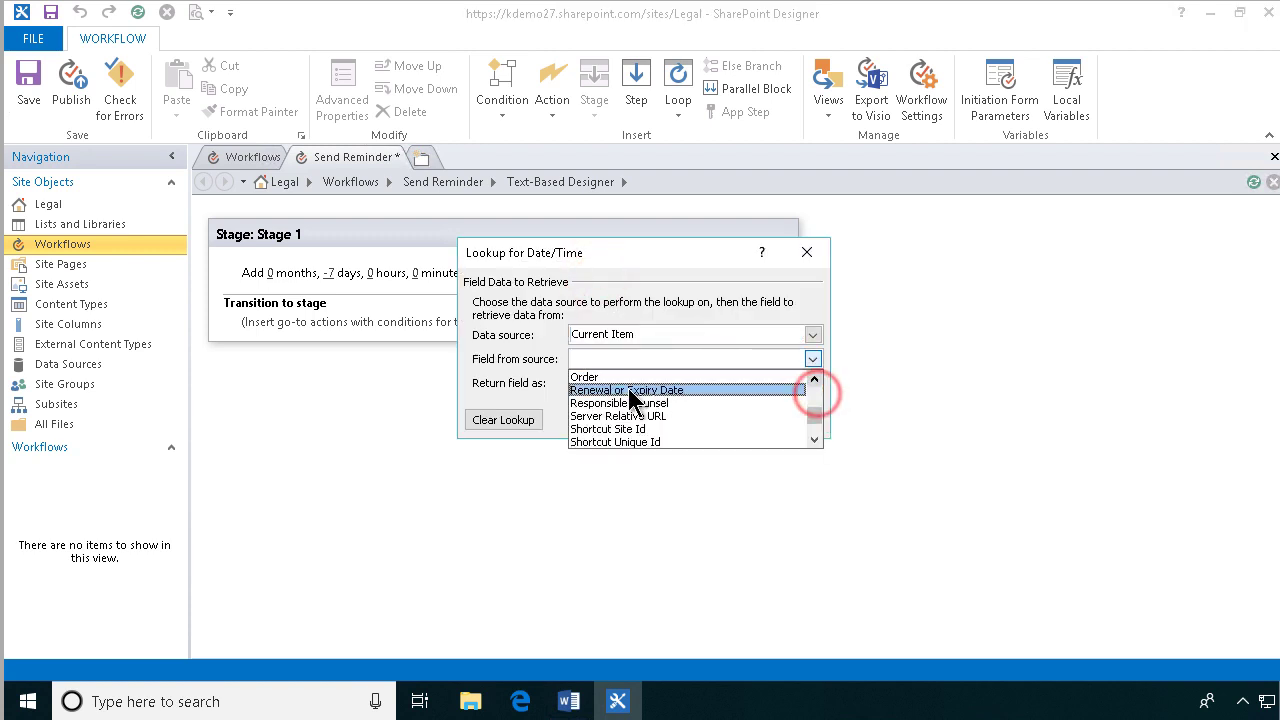
left_click(628, 390)
left_click(701, 422)
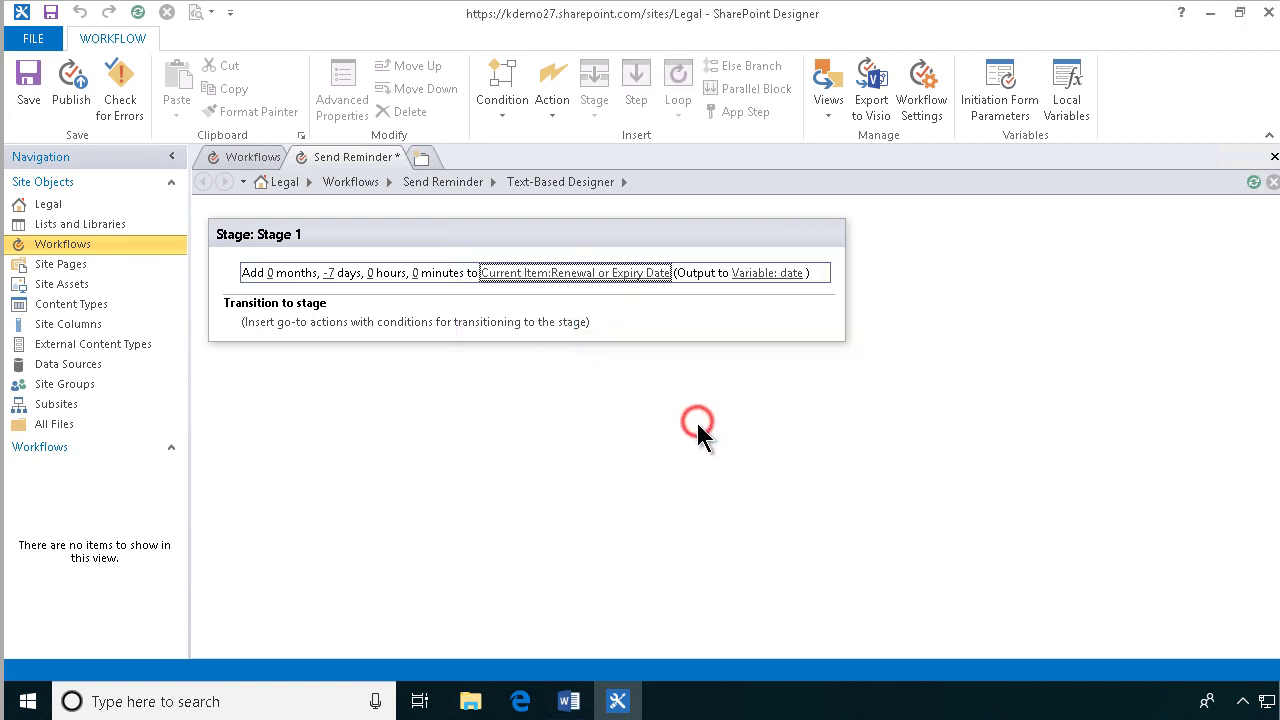
Step: Send the calculated date's output to the ReminderDate variable
left_click(772, 273)
left_click(819, 273)
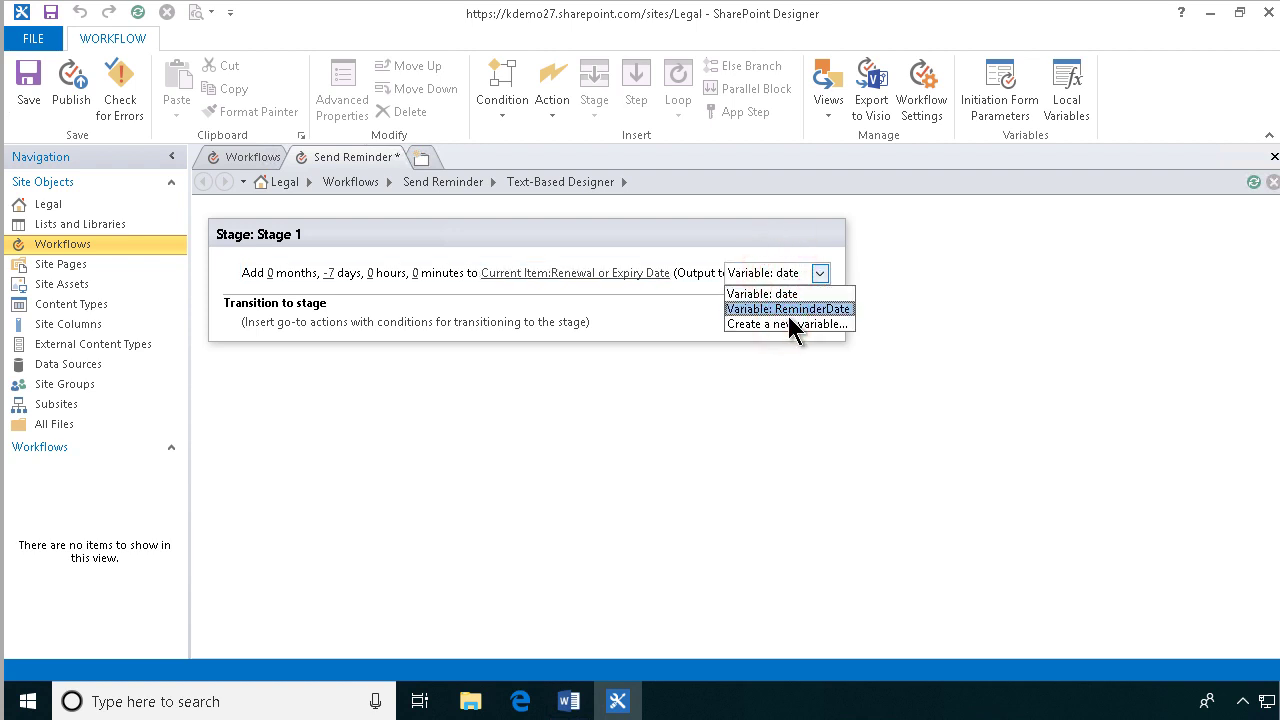
left_click(786, 314)
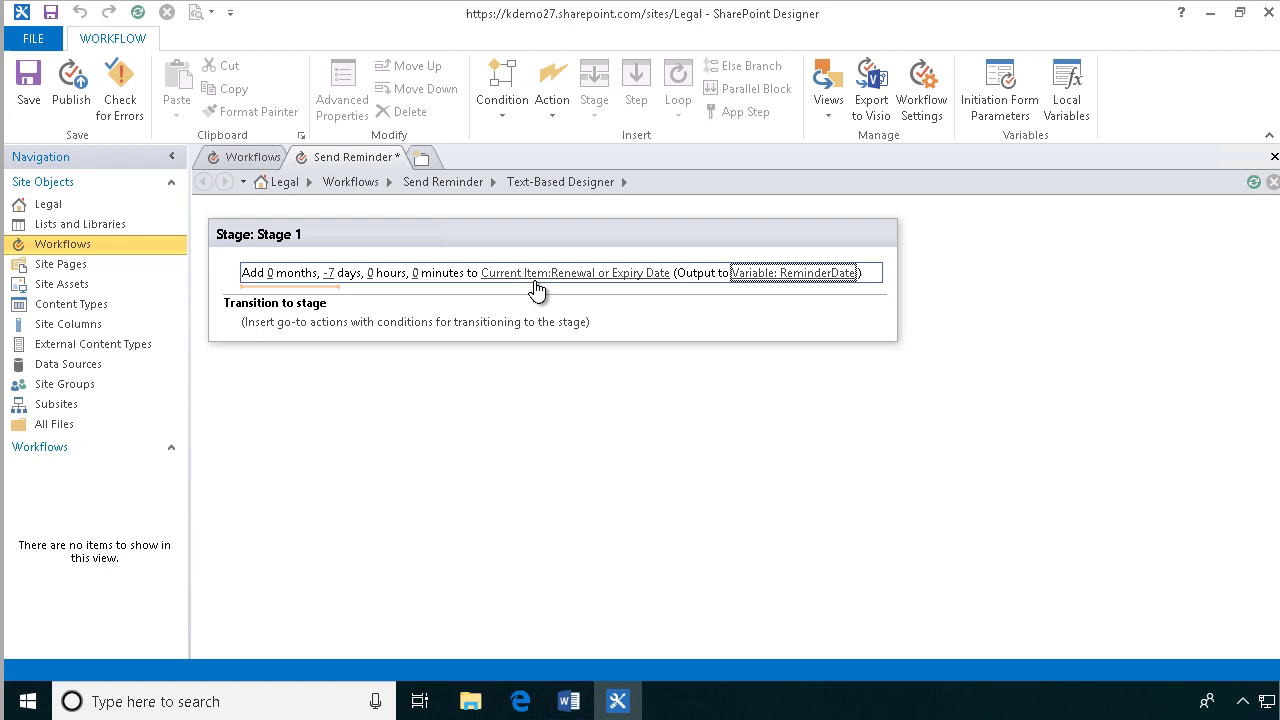
left_click(422, 291)
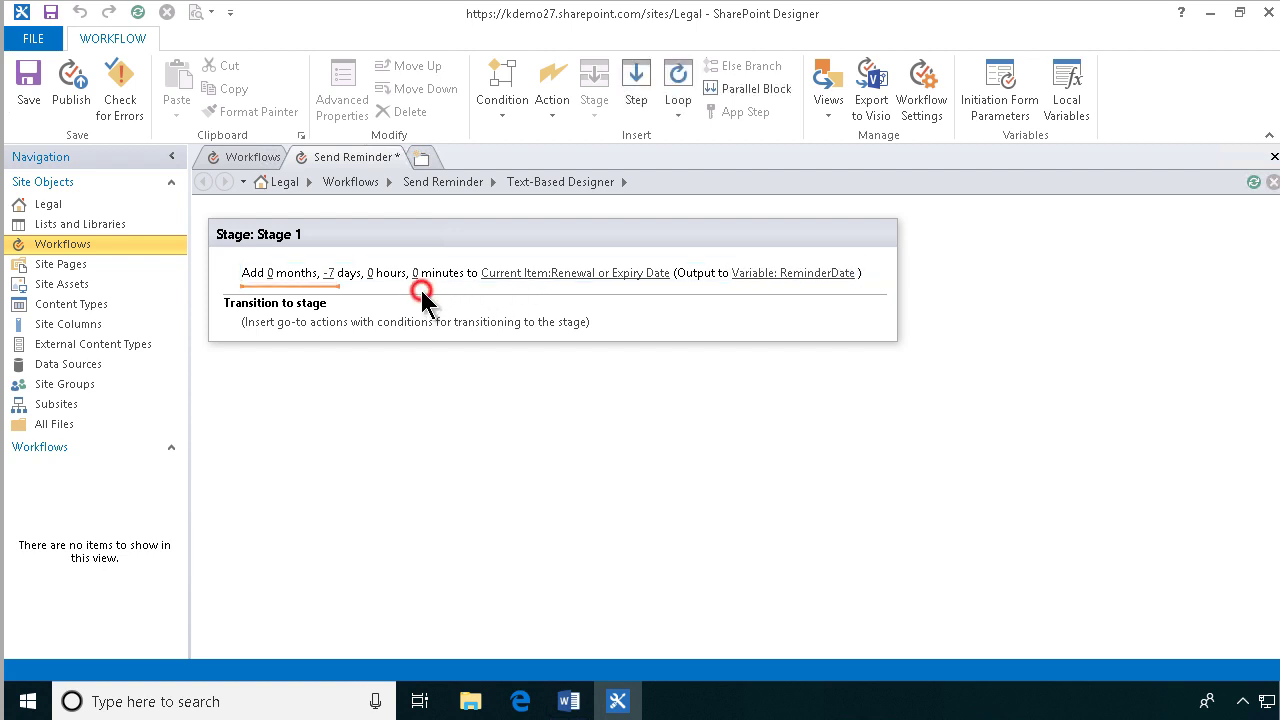
Step: Remove the 'date' variable from the workflow's local variables
left_click(1070, 85)
left_click(524, 312)
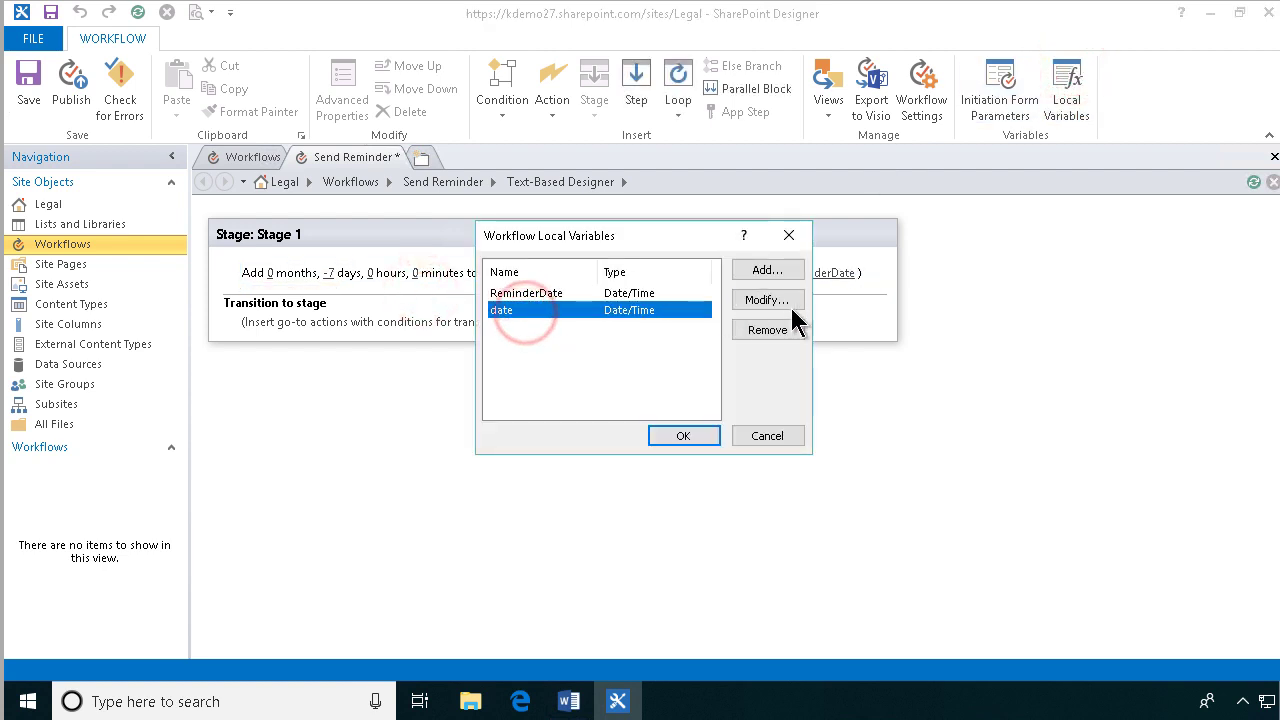
left_click(764, 330)
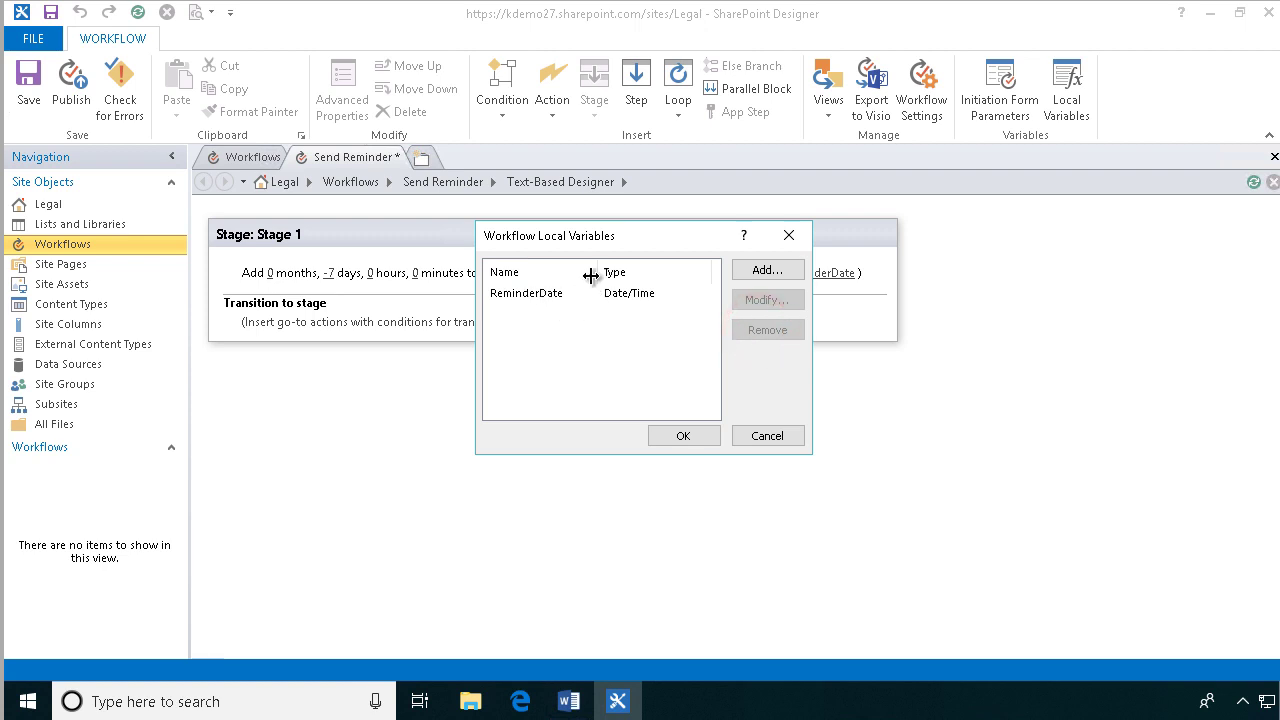
left_click(690, 433)
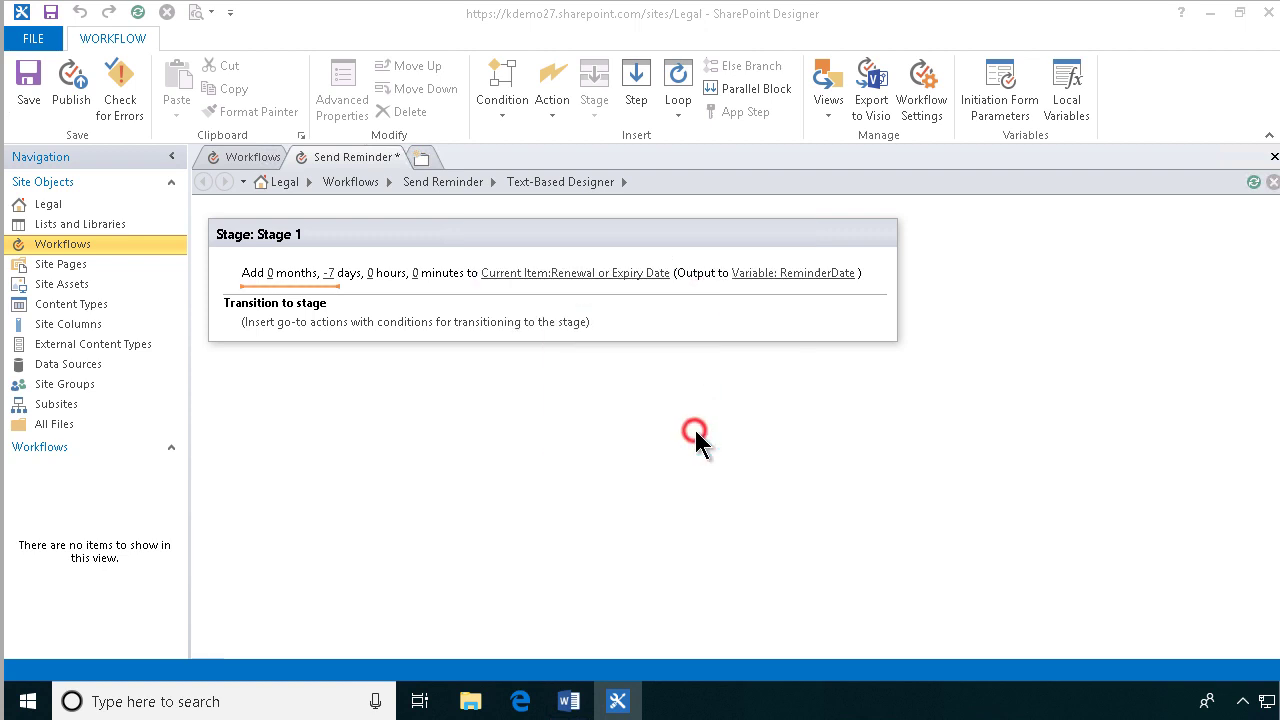
Step: Add a Pause until Date action below the date calculation
left_click(262, 284)
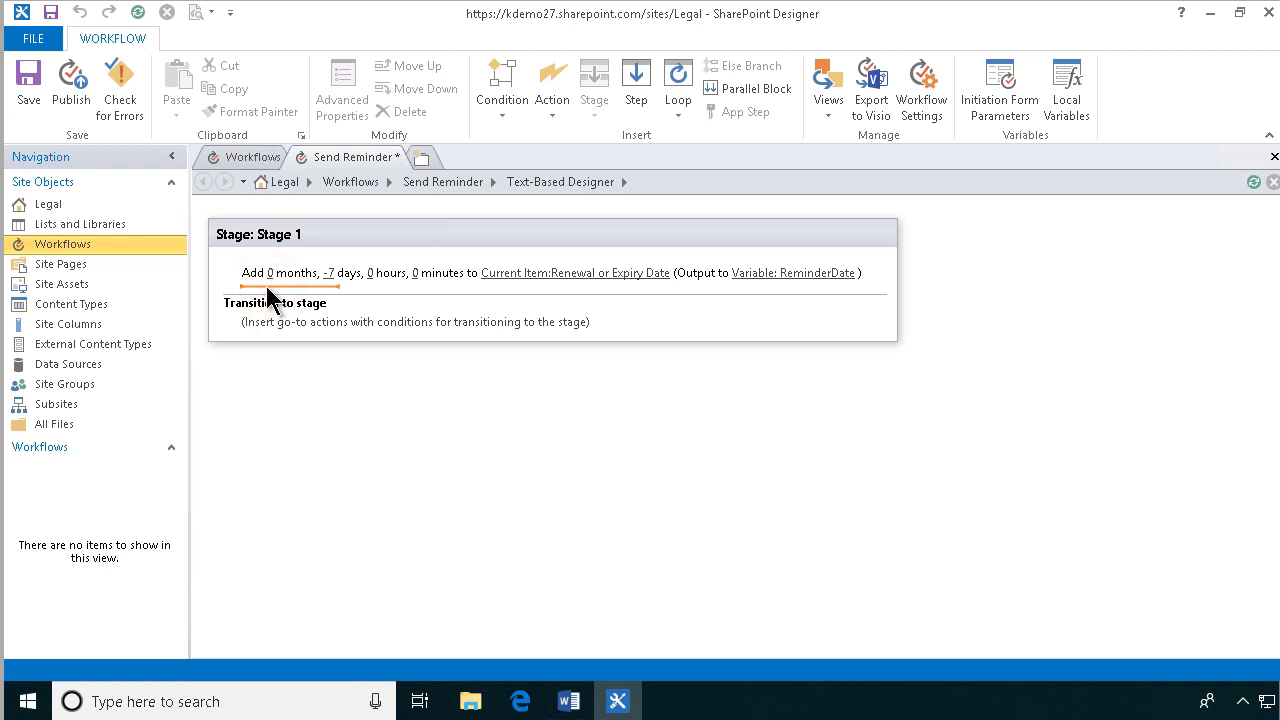
type("paus")
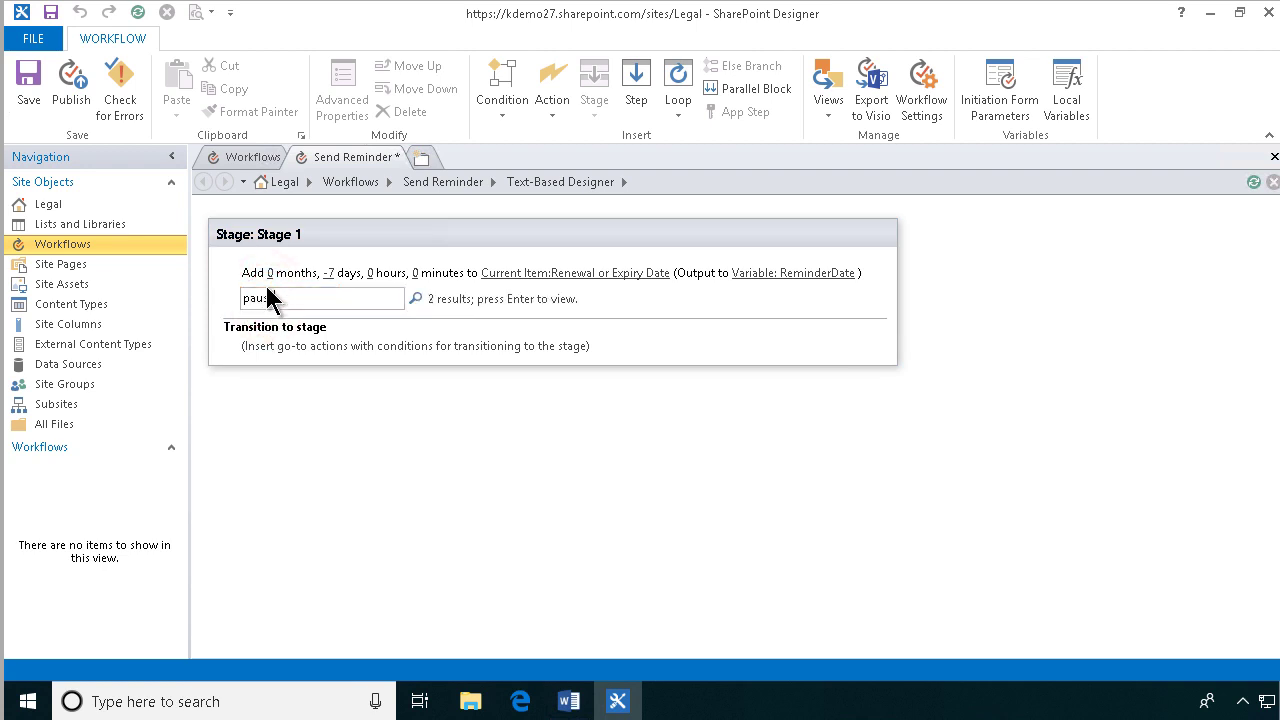
key("Return")
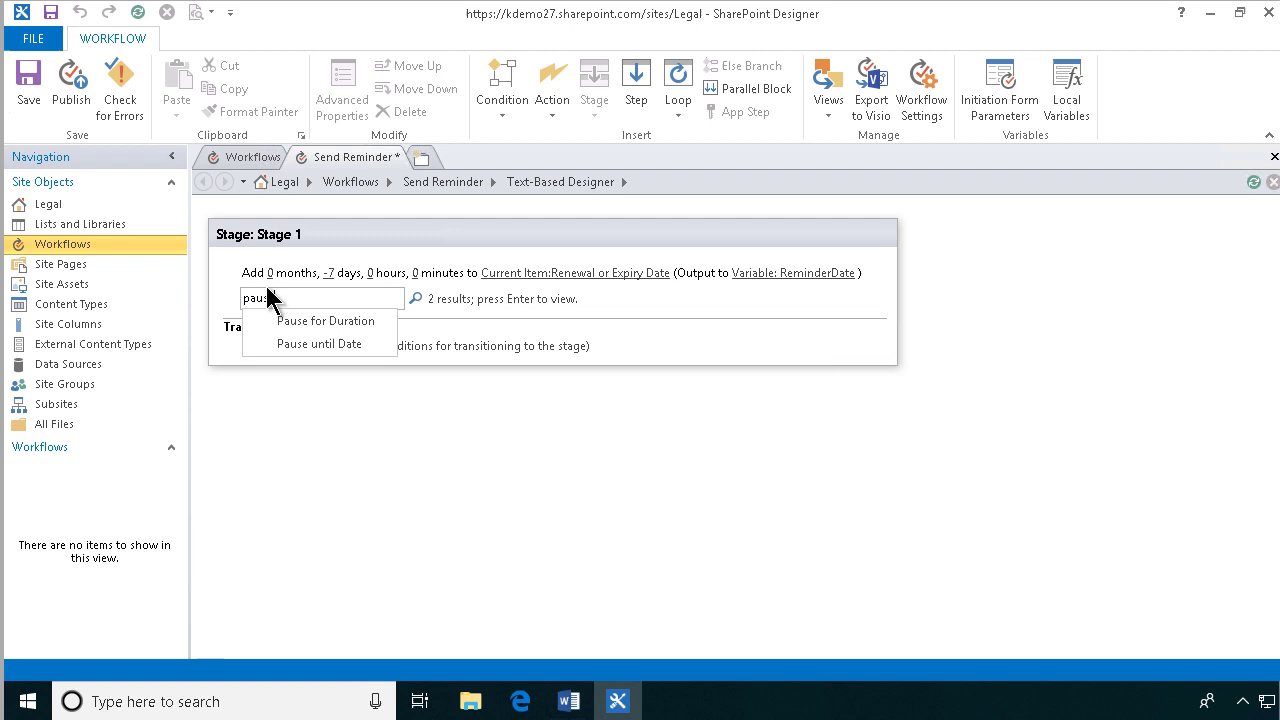
left_click(323, 345)
Step: Set the pause date to the workflow variable Variable: ReminderDate
left_click(362, 305)
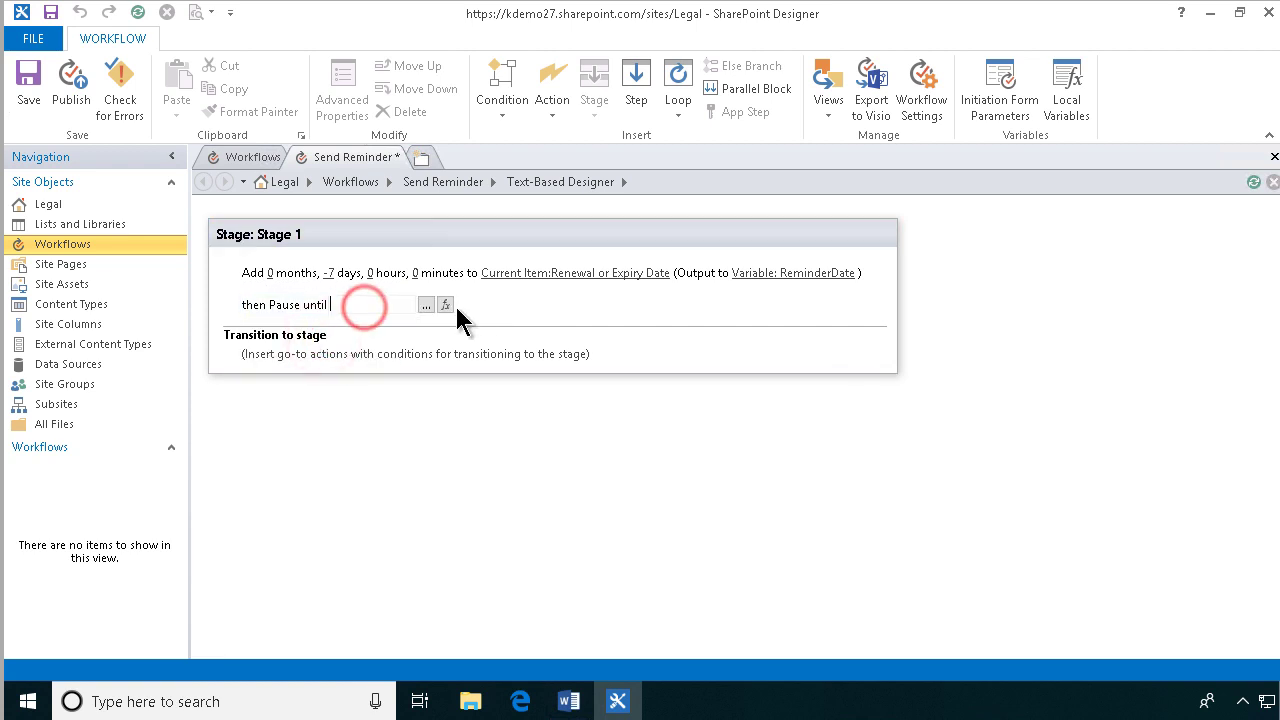
left_click(445, 306)
left_click(655, 334)
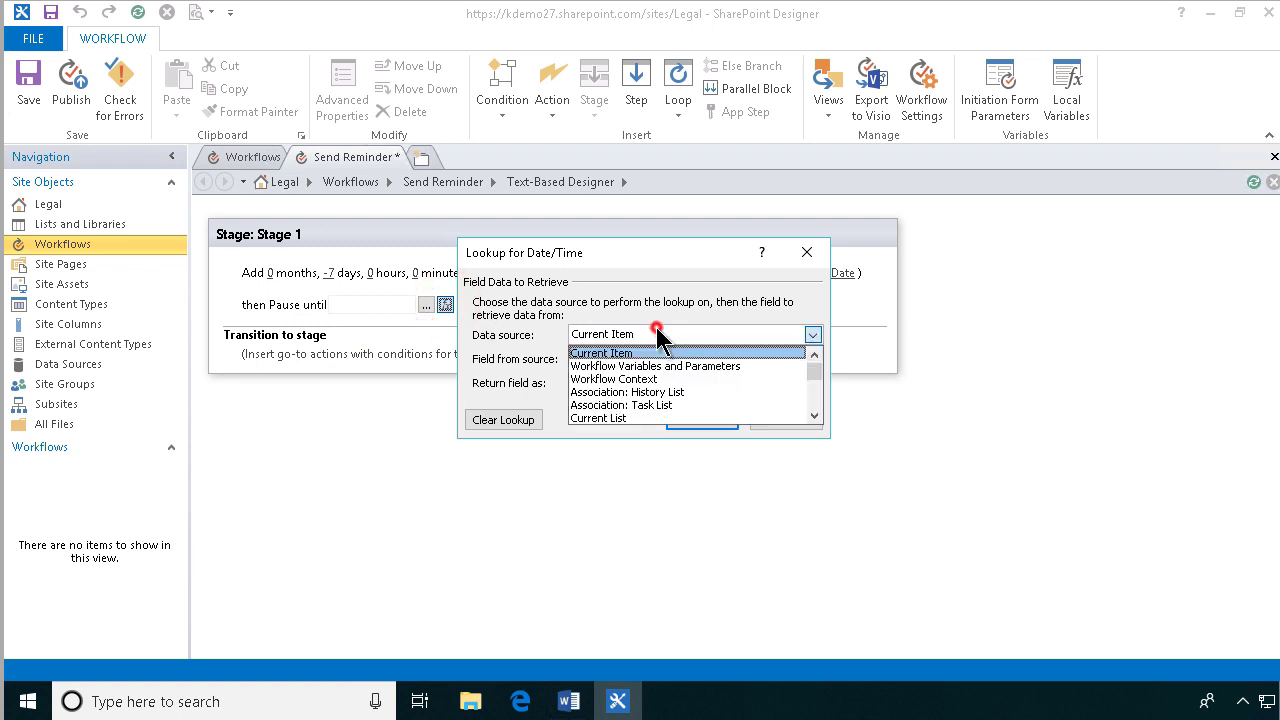
left_click(667, 366)
left_click(665, 358)
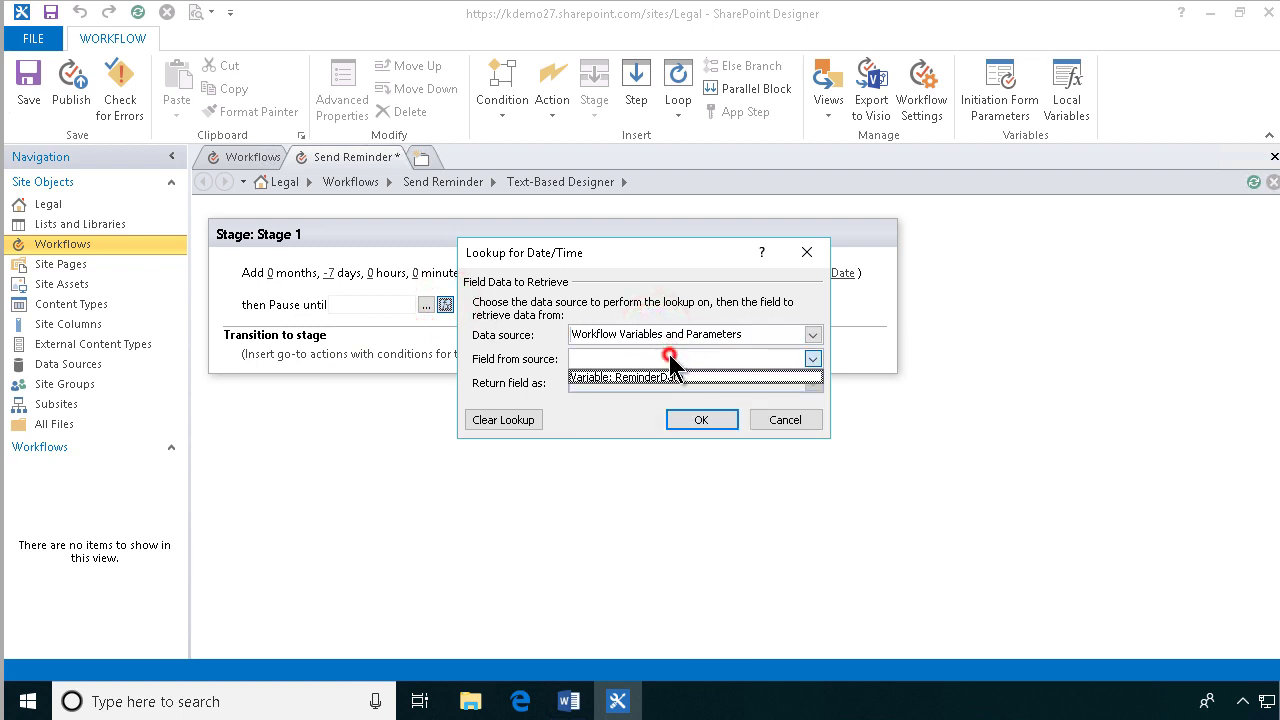
left_click(667, 378)
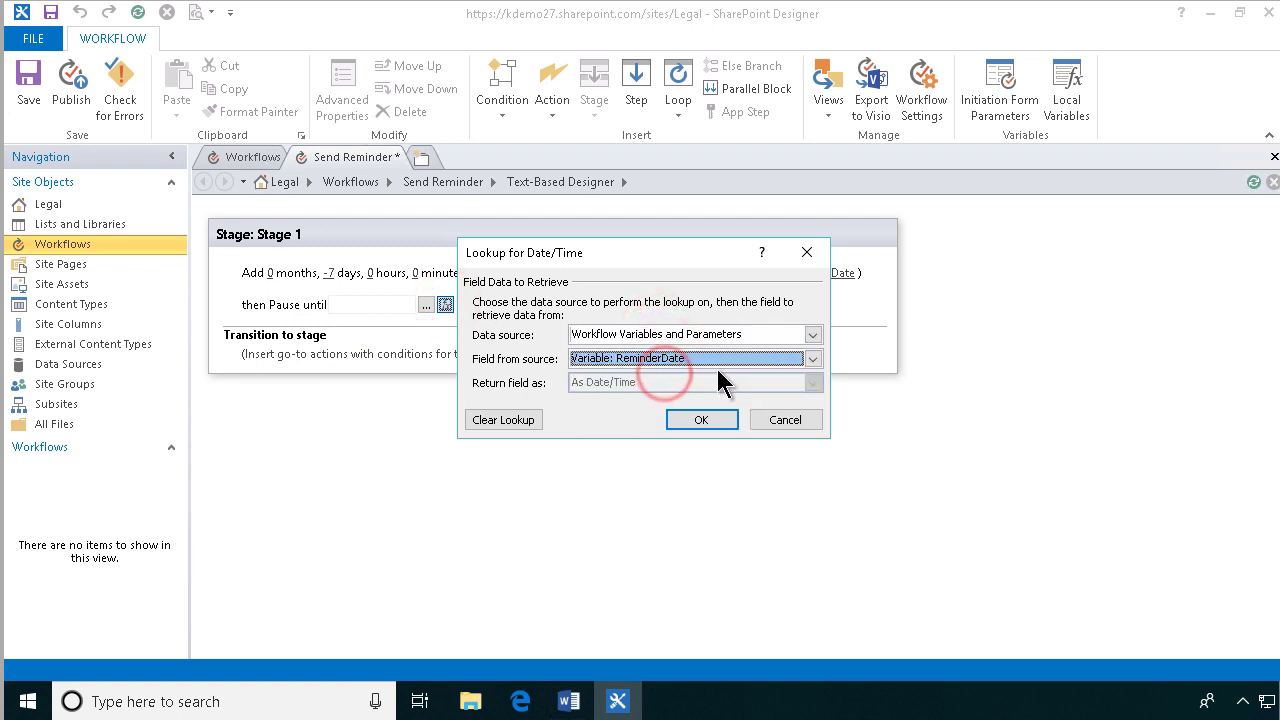
left_click(690, 421)
left_click(313, 324)
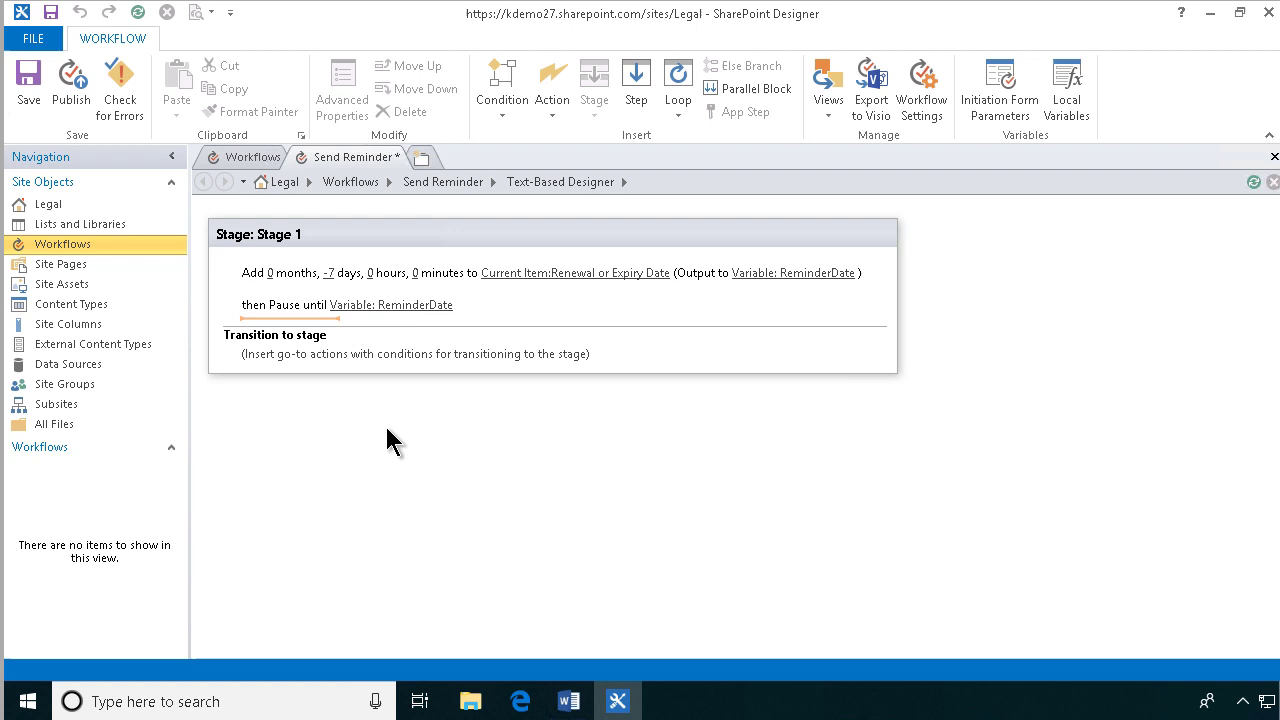
left_click(327, 322)
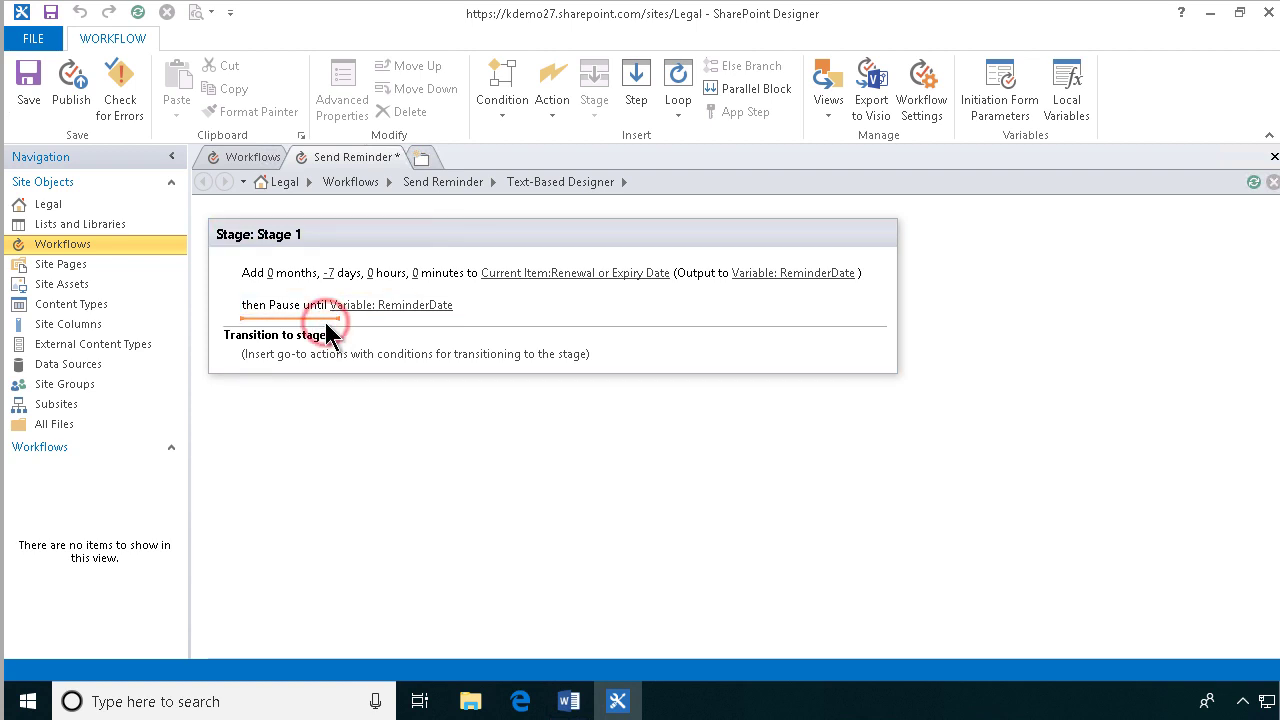
left_click(552, 95)
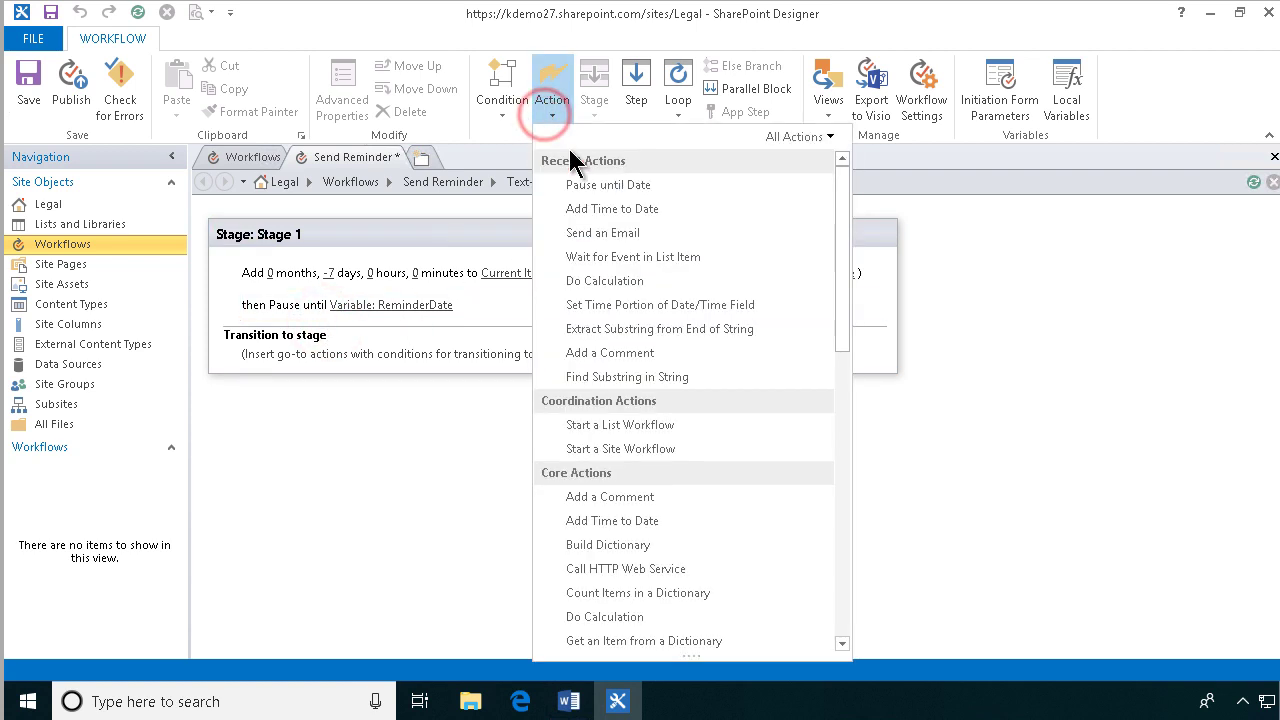
left_click(603, 232)
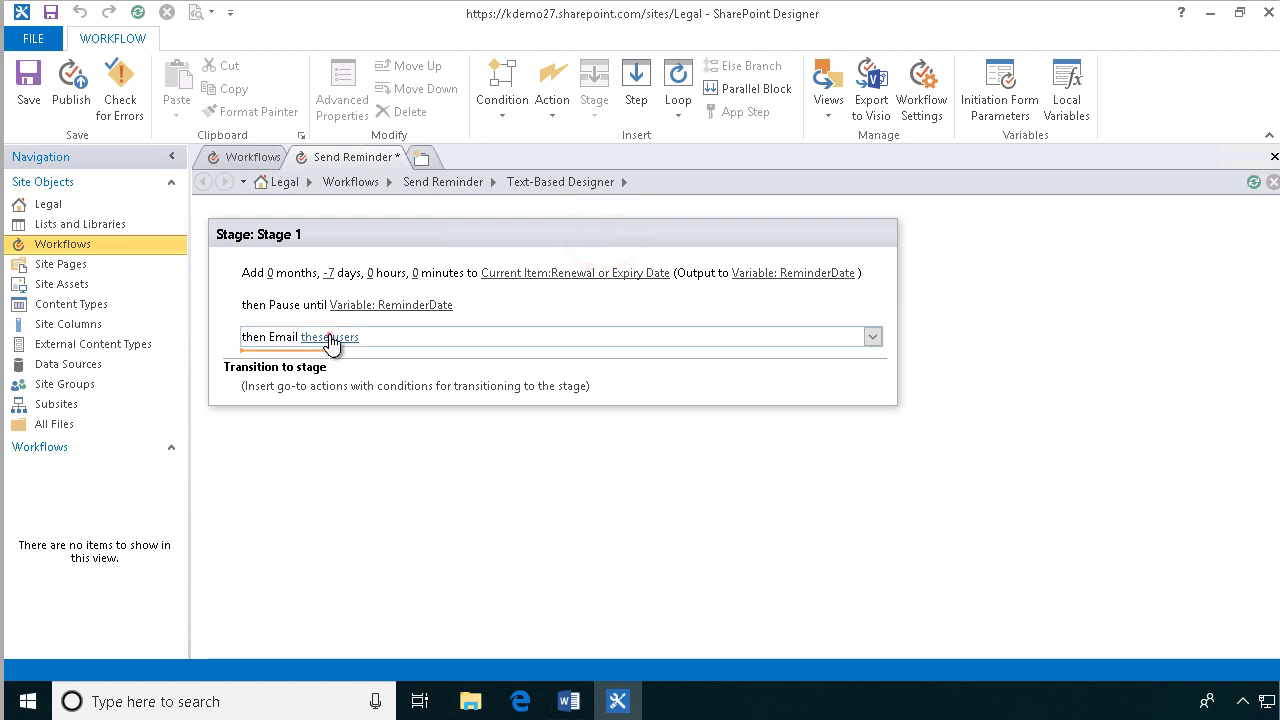
left_click(327, 337)
left_click(927, 137)
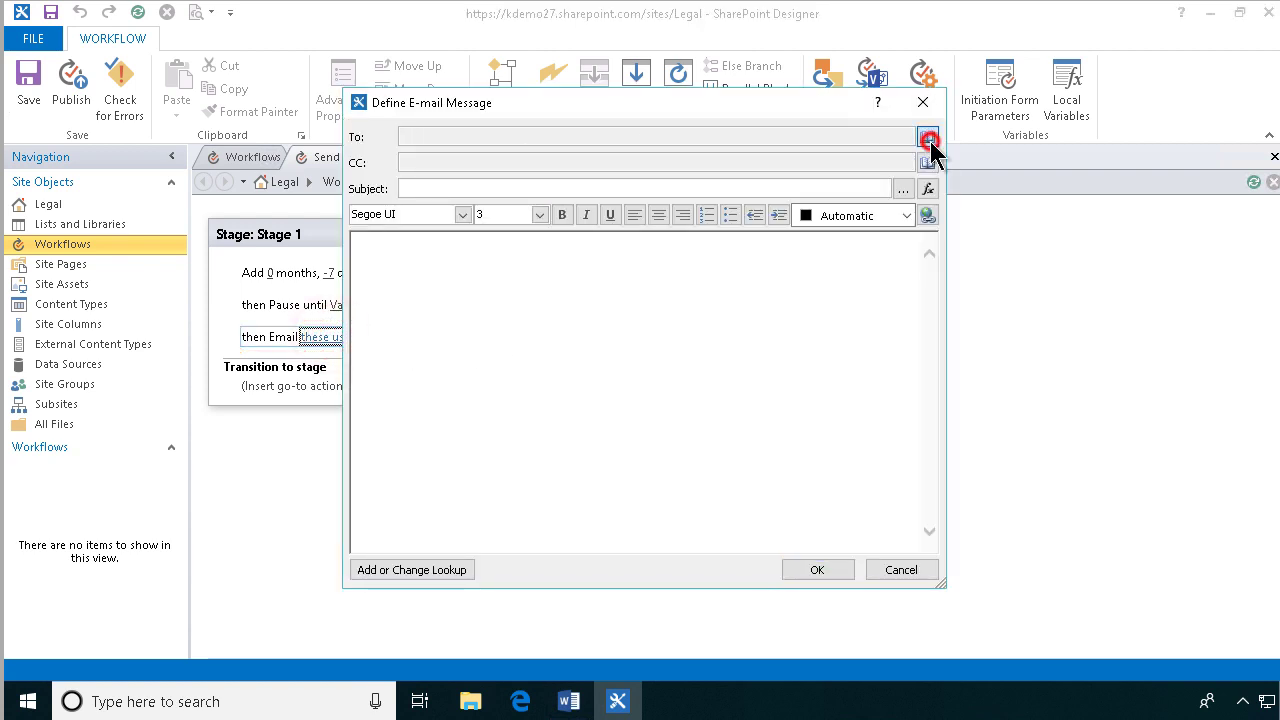
double_click(462, 287)
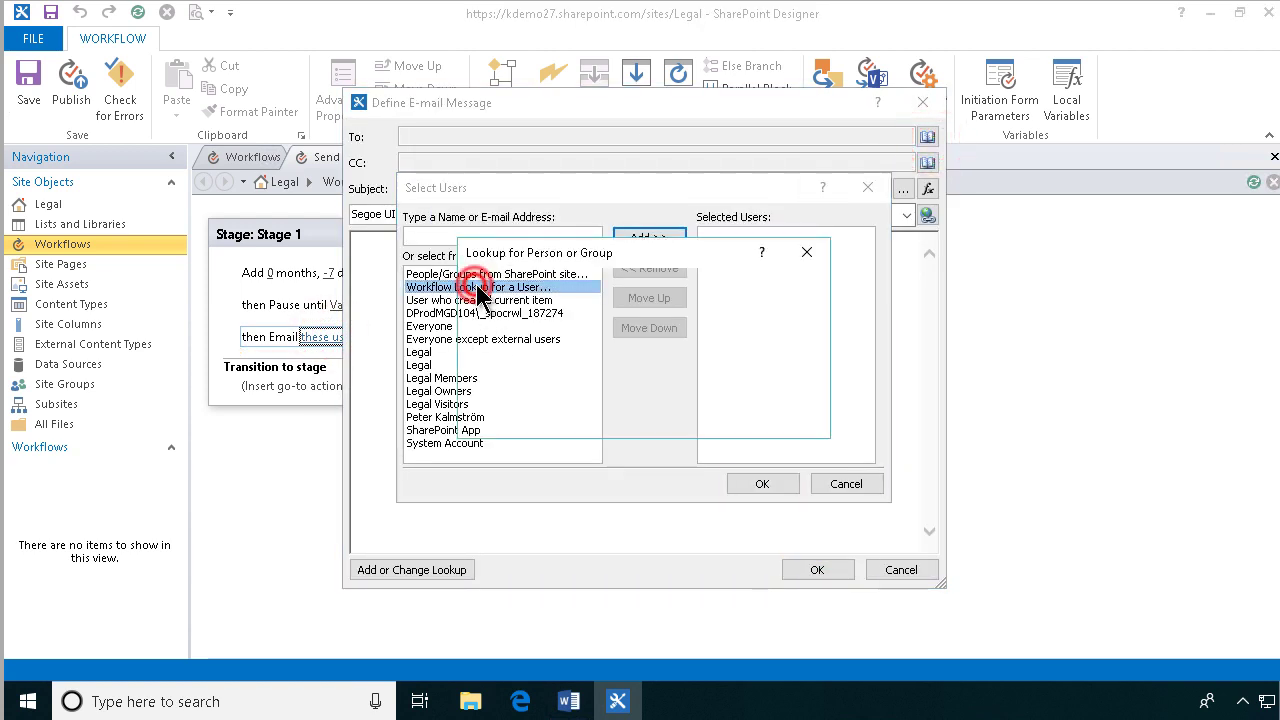
left_click(705, 360)
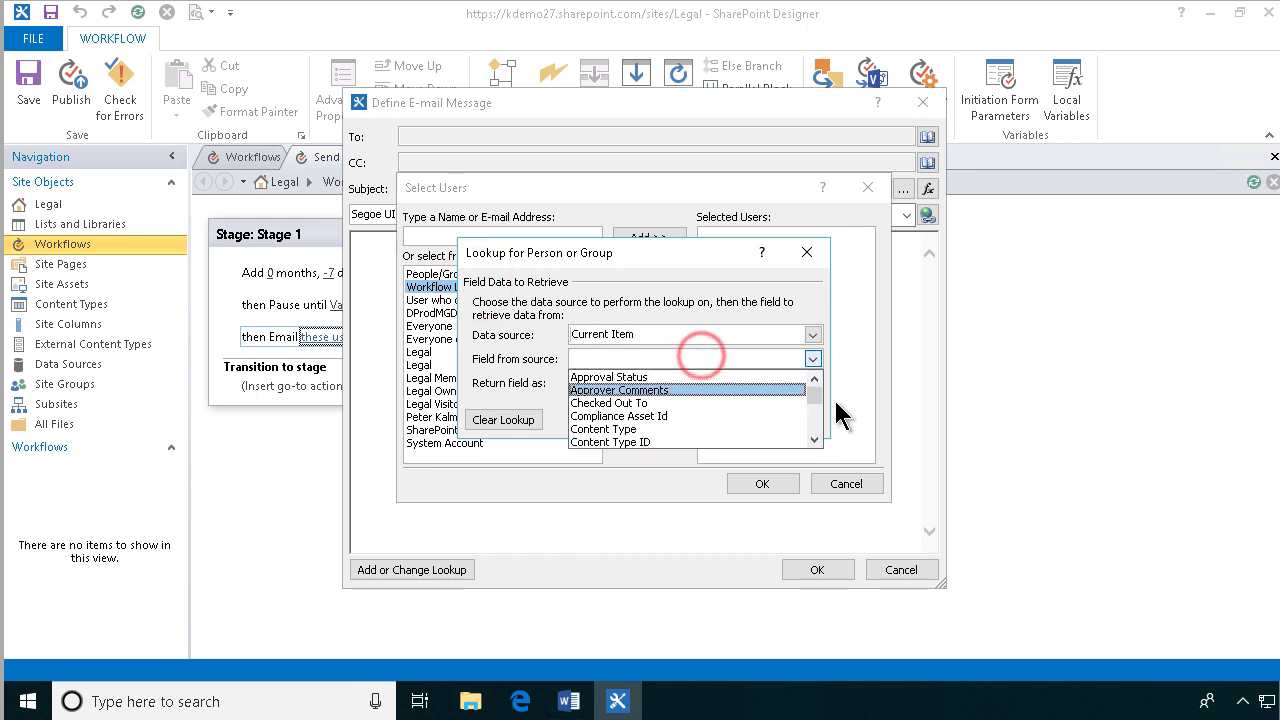
scroll(815, 405, "down", 5)
scroll(820, 394, "up", 1)
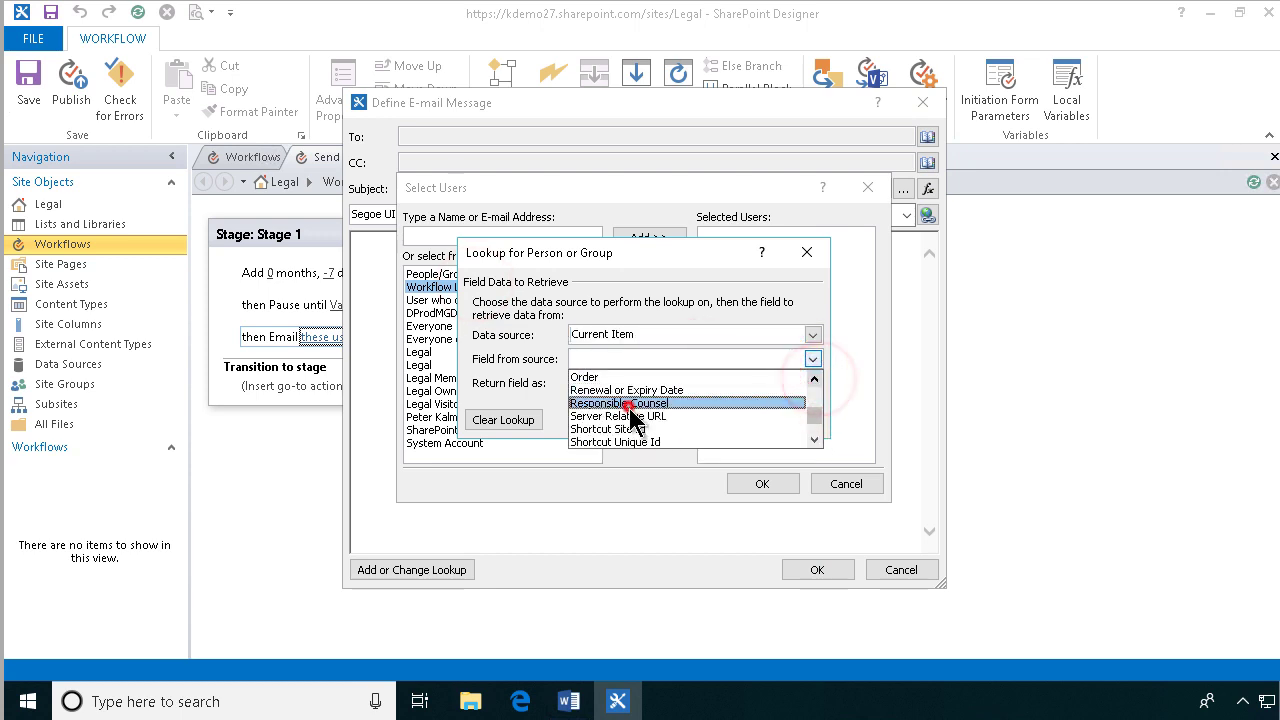
left_click(628, 403)
left_click(812, 382)
left_click(628, 412)
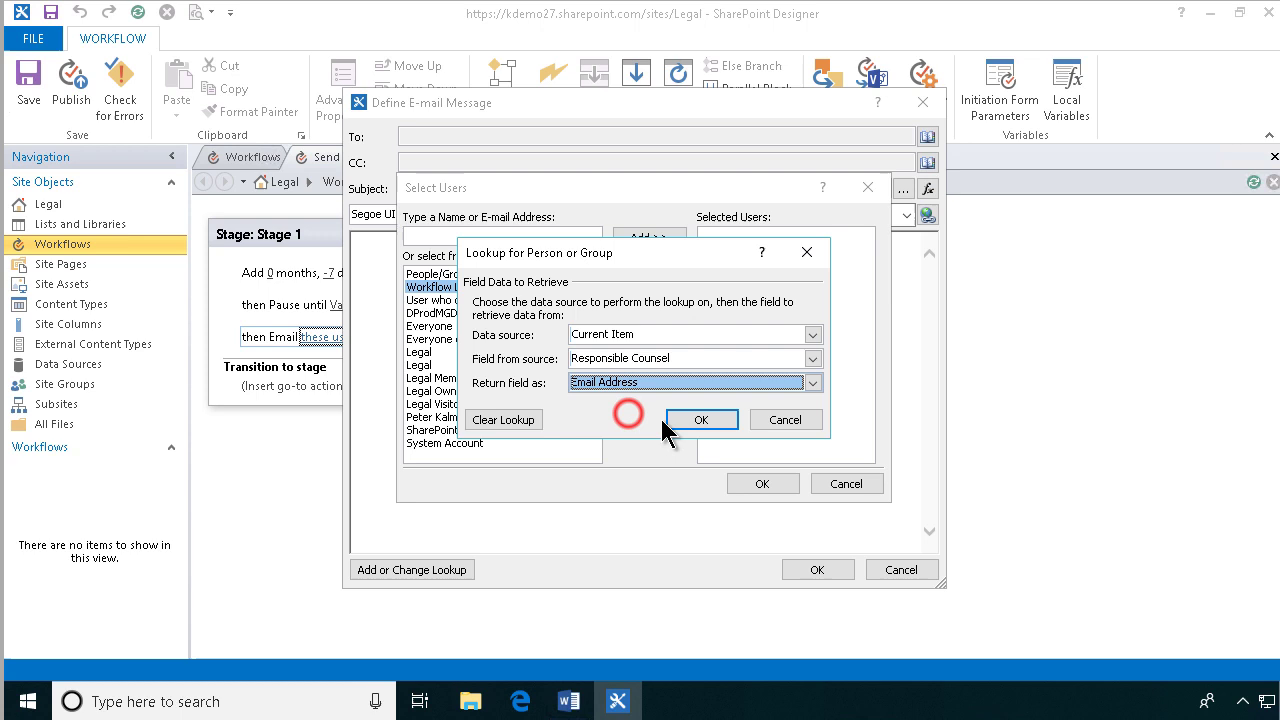
left_click(702, 420)
left_click(760, 485)
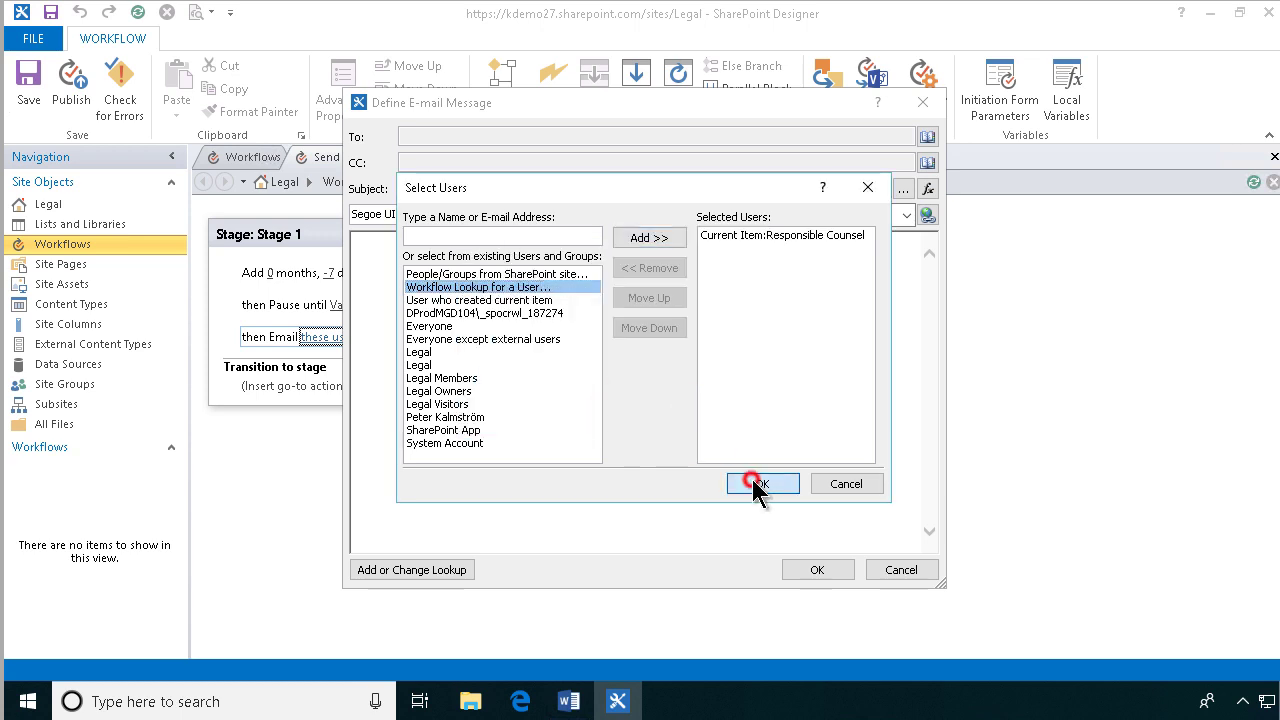
Step: Set the email subject to 'Contract to review: [%Current Item:Name%]'
left_click(424, 189)
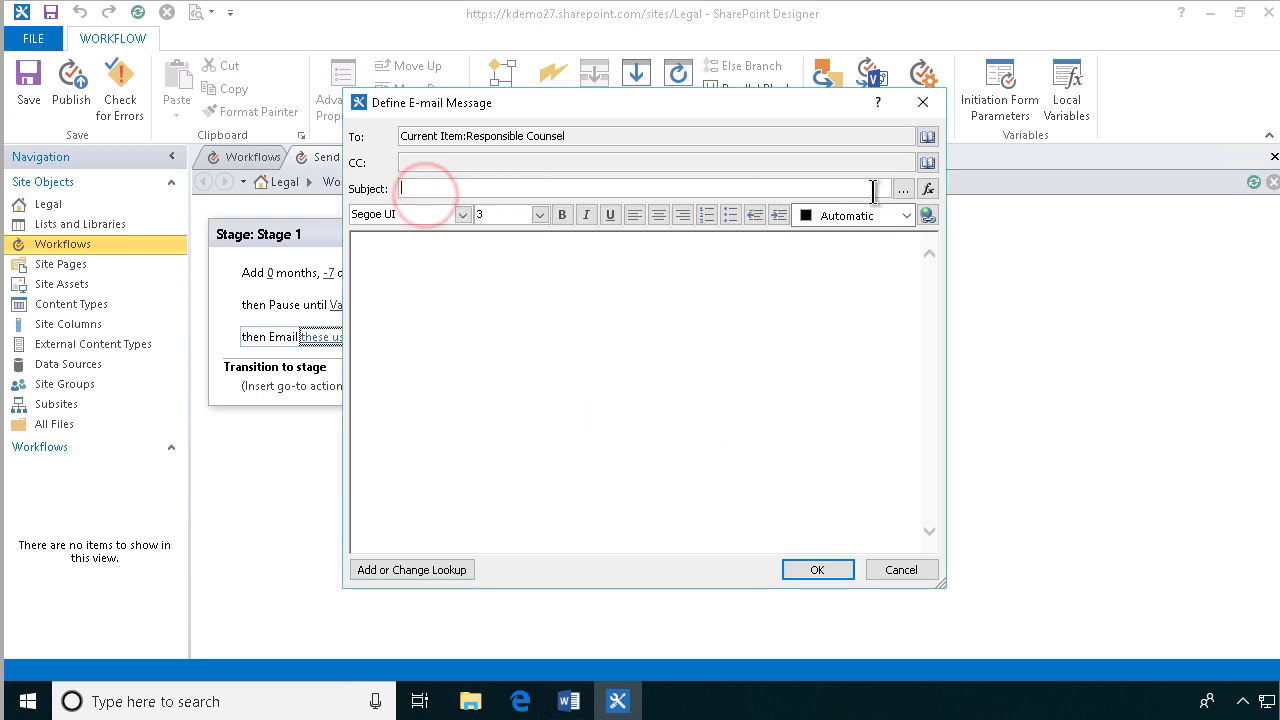
left_click(903, 189)
type("Contract to review:")
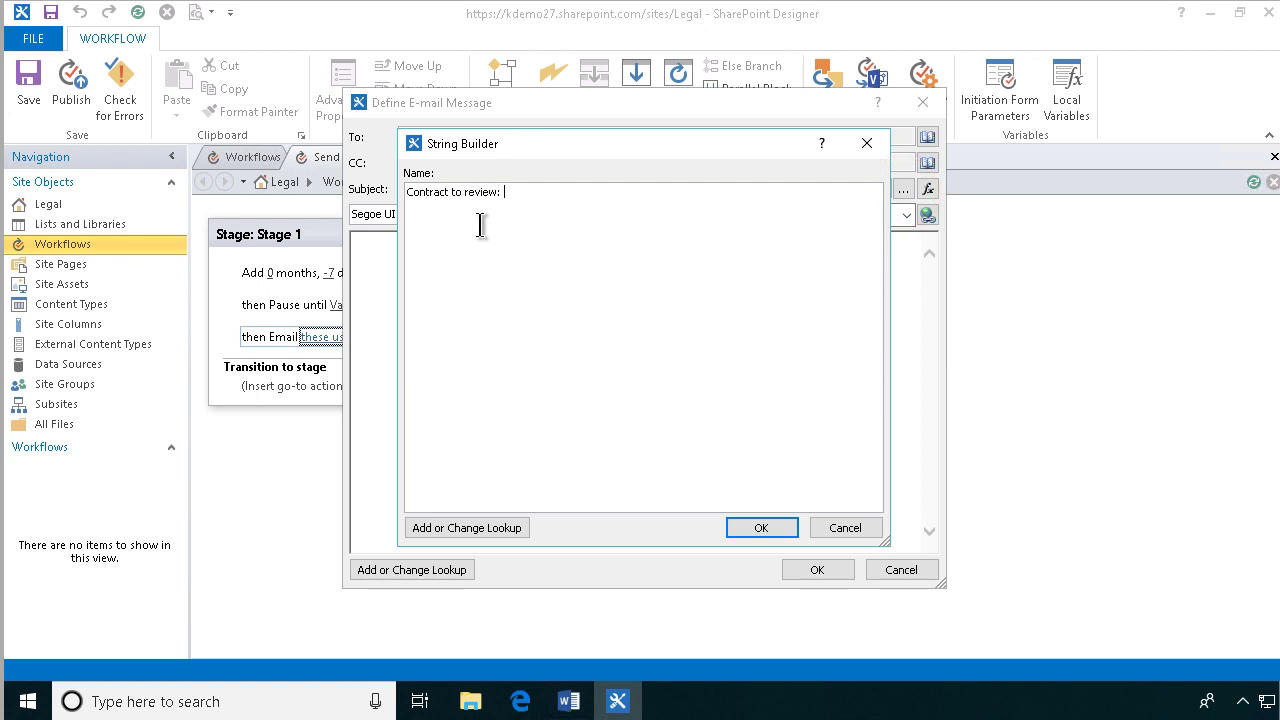
left_click(463, 531)
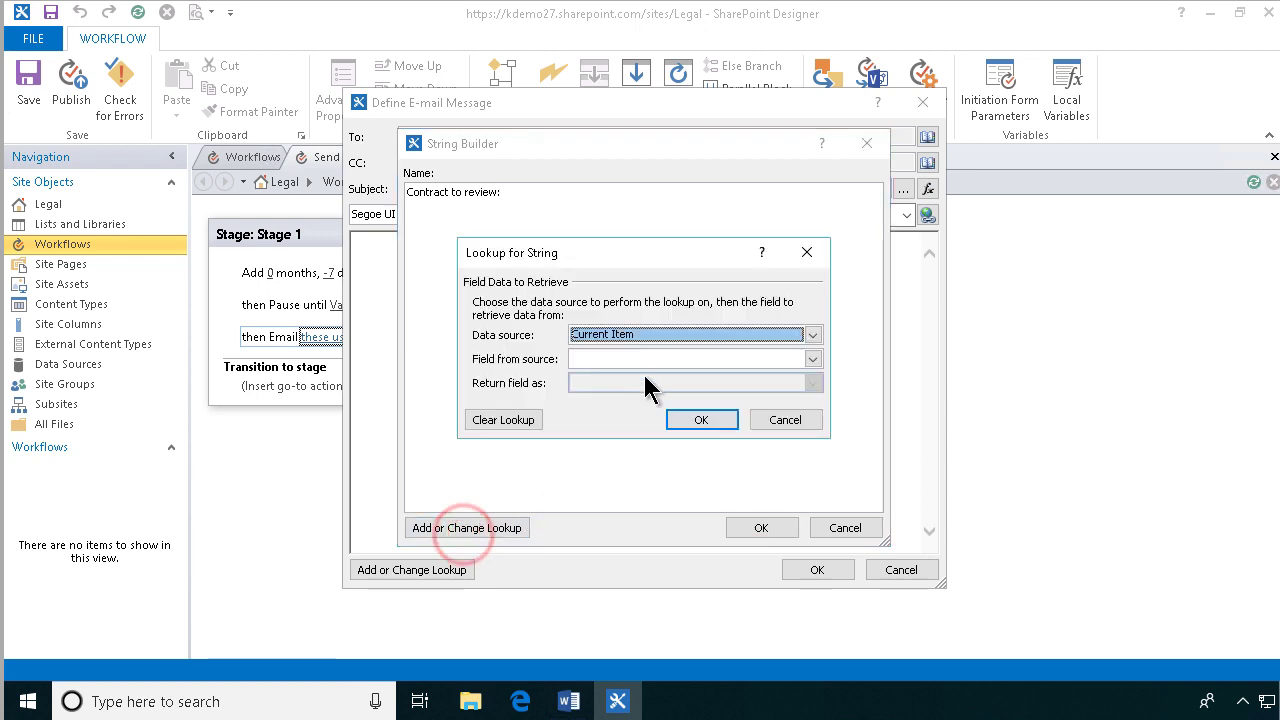
left_click(748, 361)
left_click(815, 441)
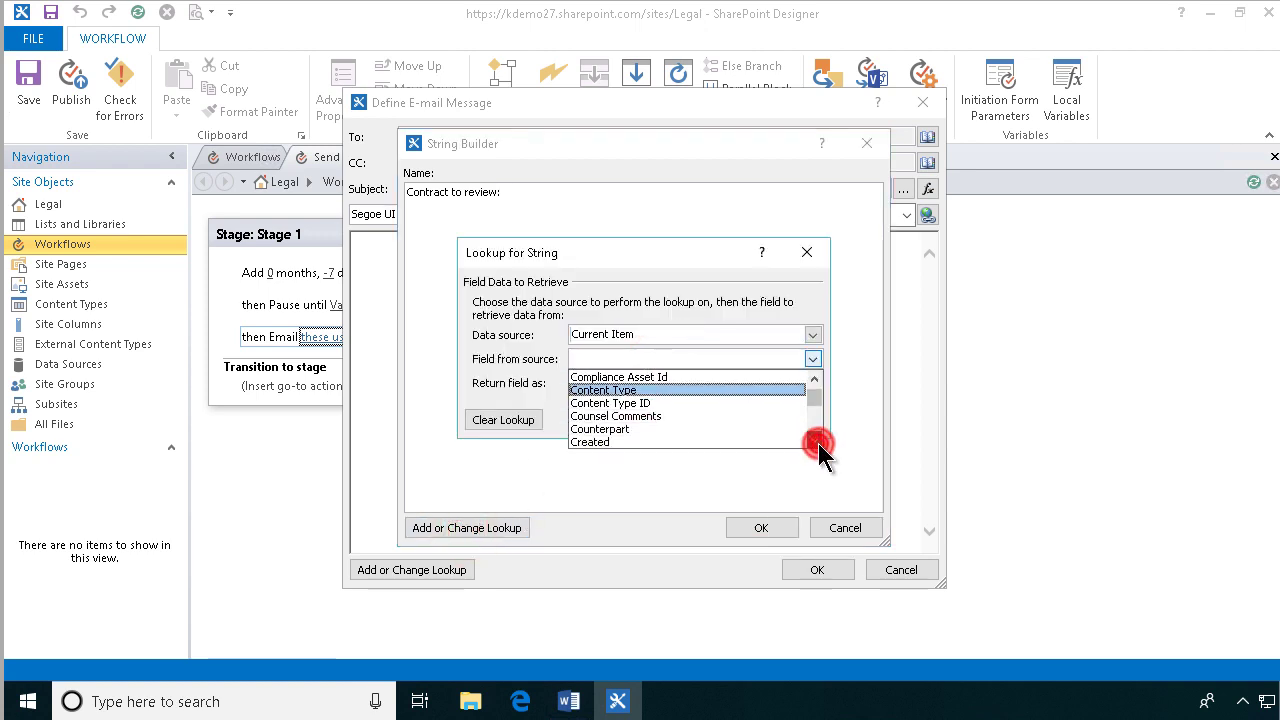
left_click(815, 441)
left_click(815, 441)
left_click(815, 441)
left_click(815, 441)
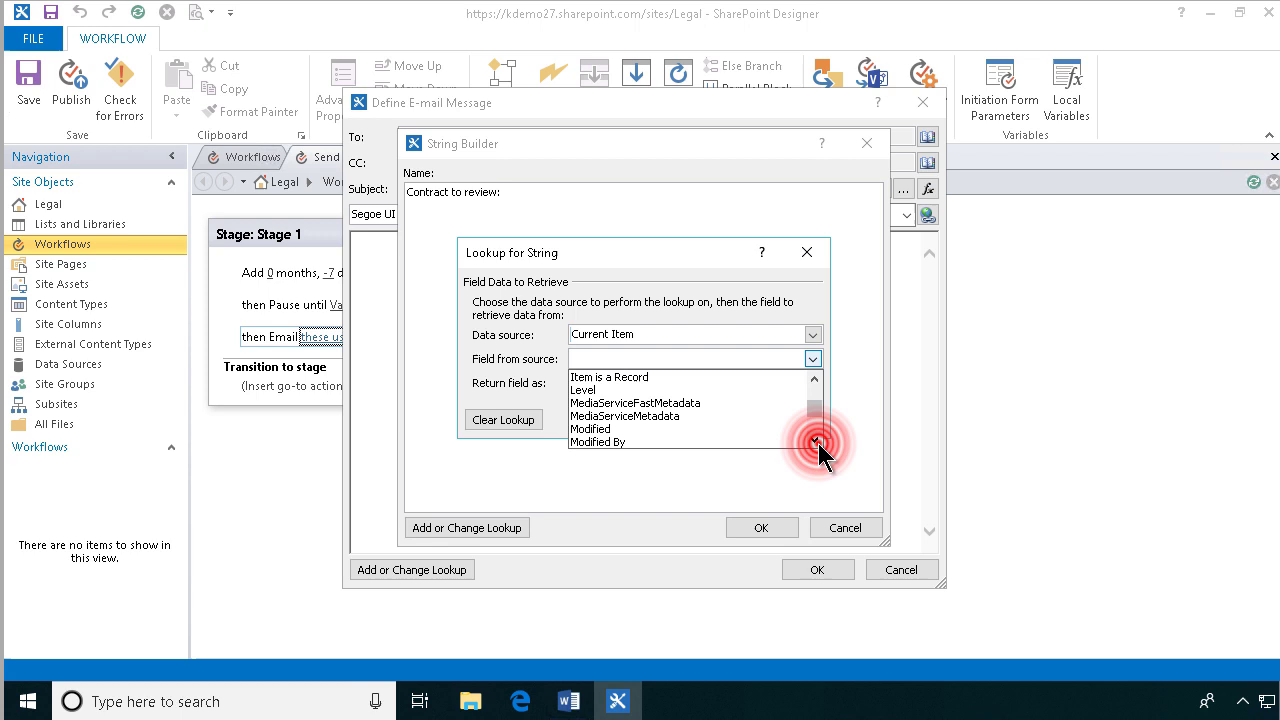
left_click(815, 441)
left_click(645, 494)
left_click(728, 504)
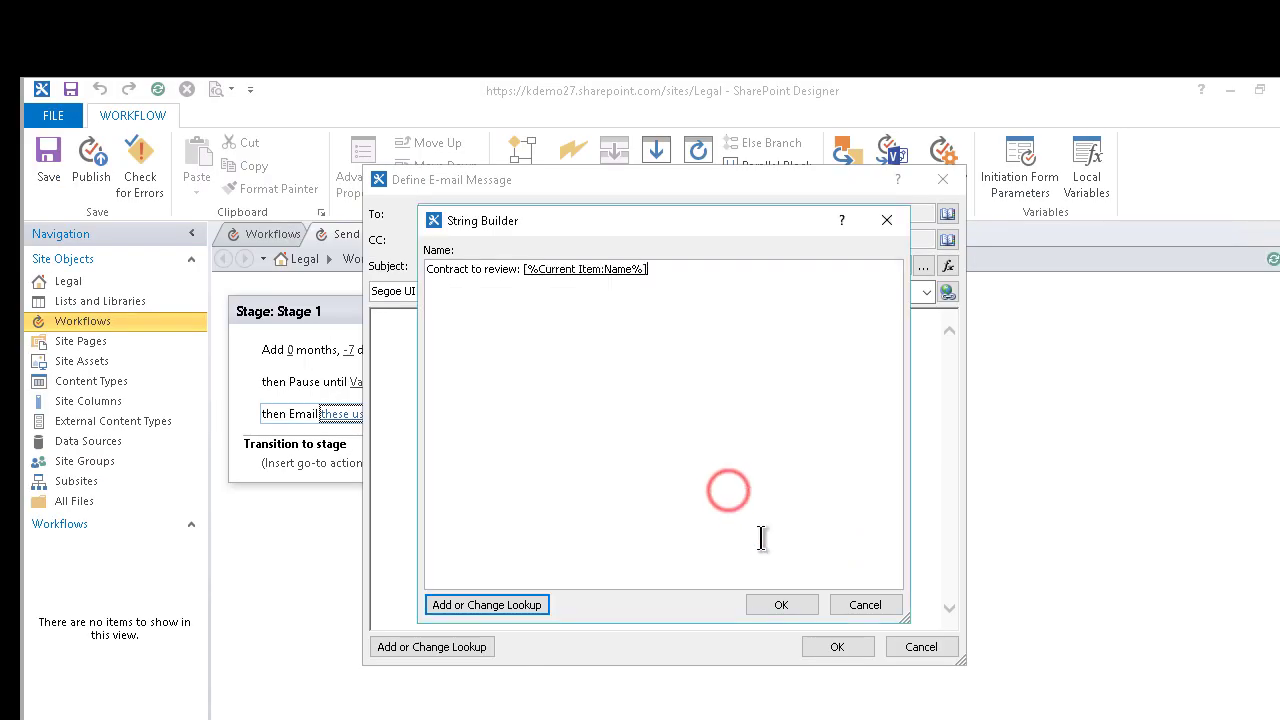
left_click(781, 605)
left_click(487, 352)
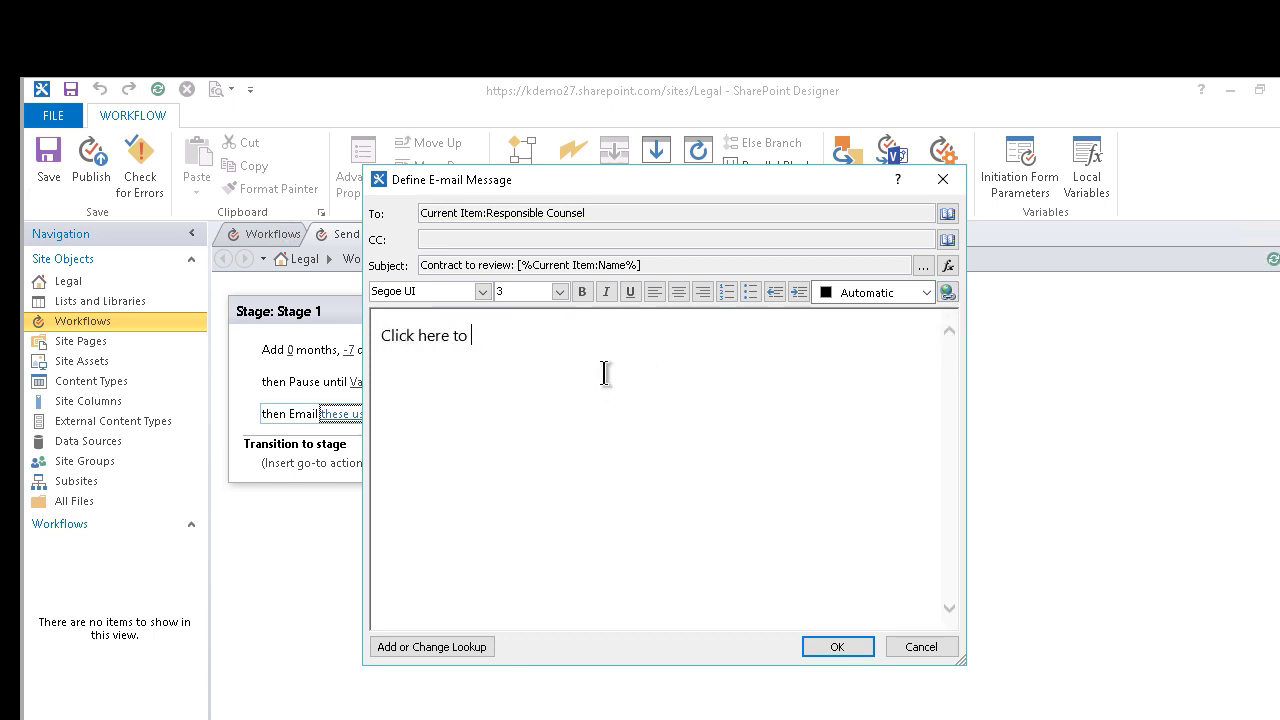
Step: Hyperlink the body text 'Click here to open' to Workflow Context: Current Item URL and commit the email
key("shift+Home")
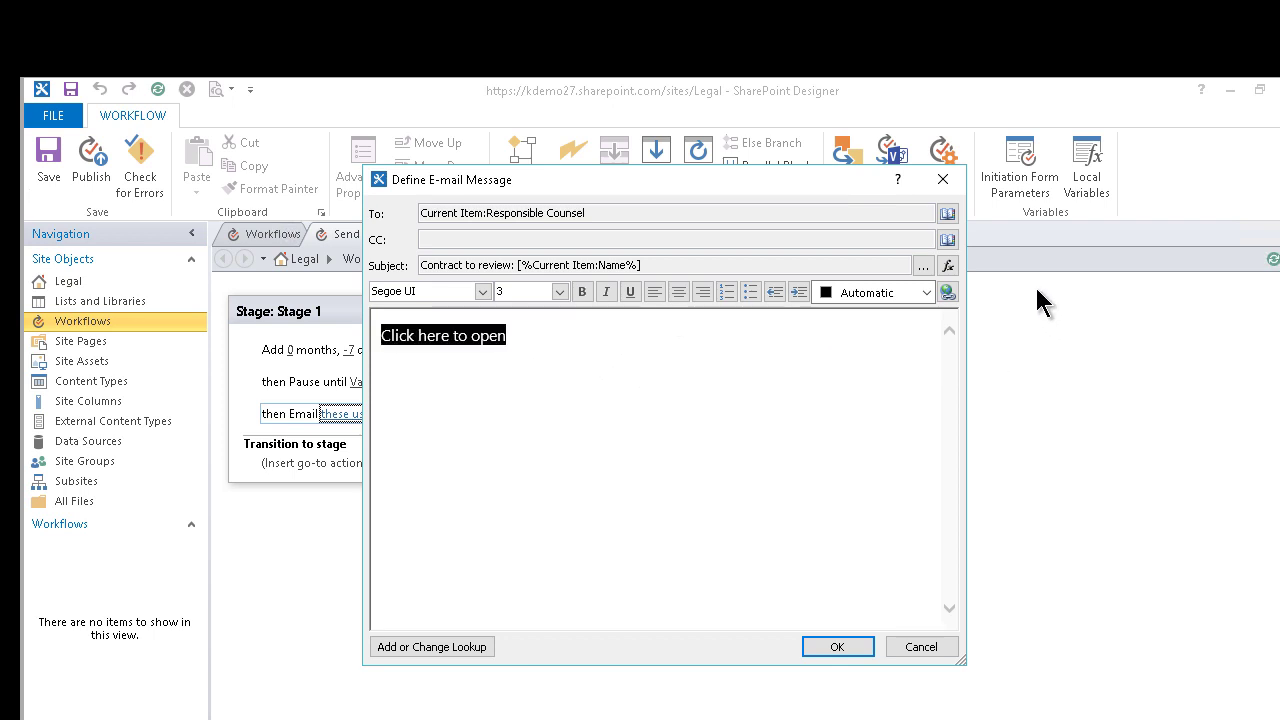
left_click(947, 292)
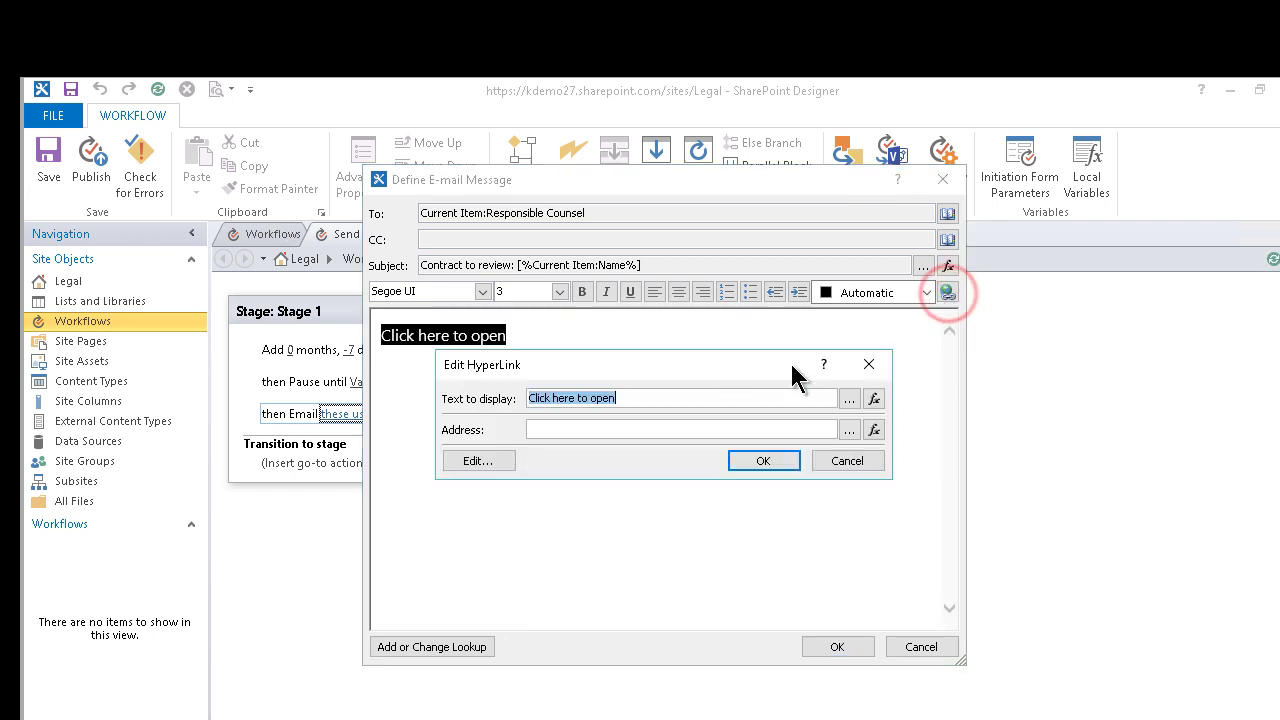
left_click(873, 430)
left_click(832, 412)
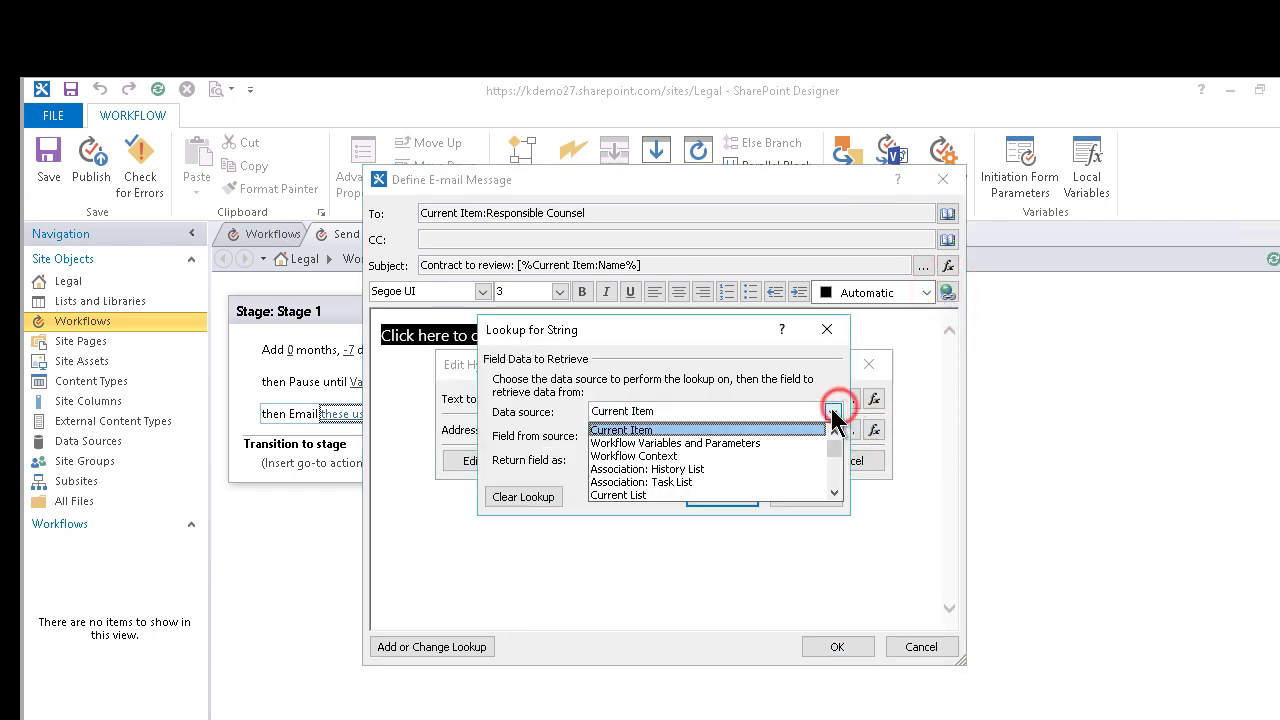
left_click(716, 458)
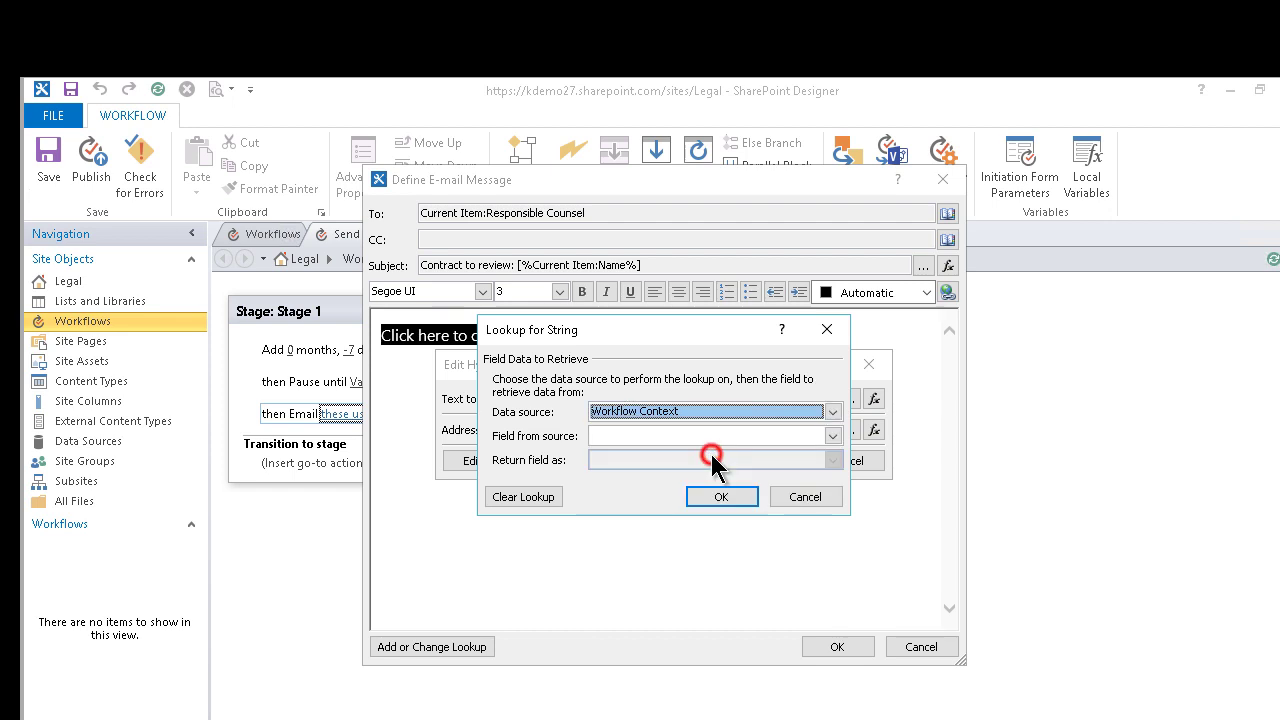
left_click(832, 436)
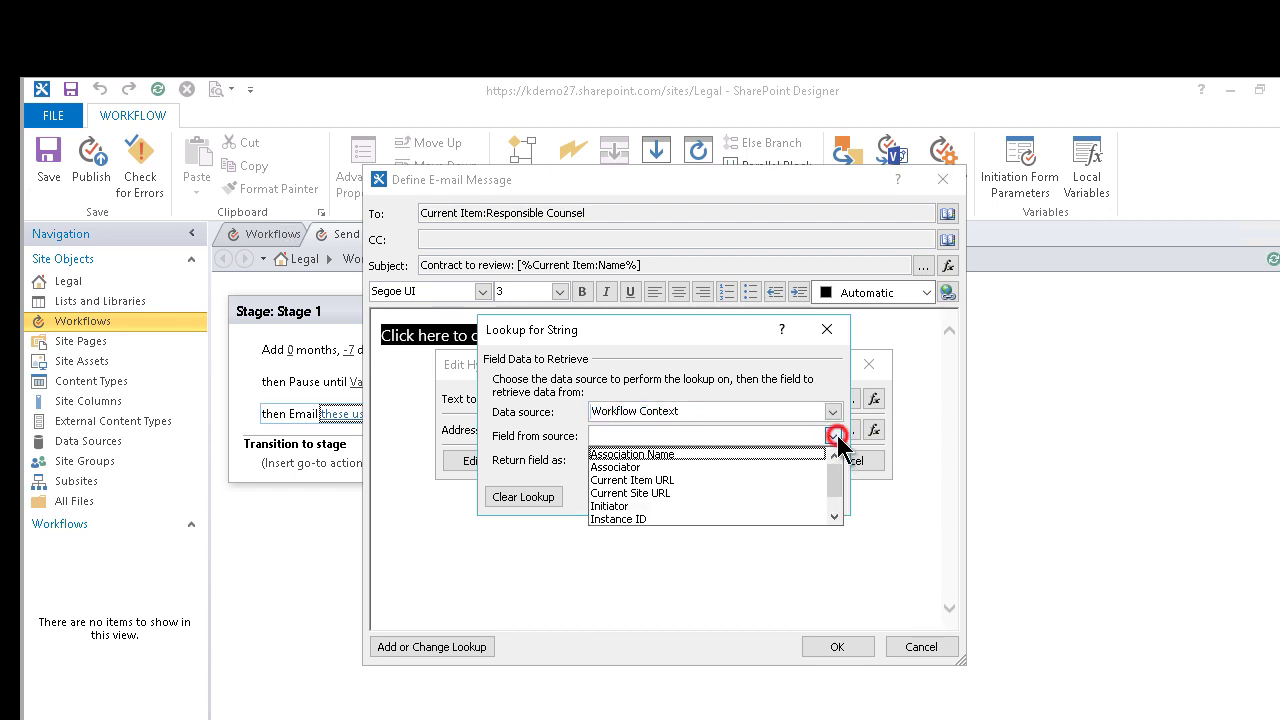
left_click(835, 505)
left_click(686, 453)
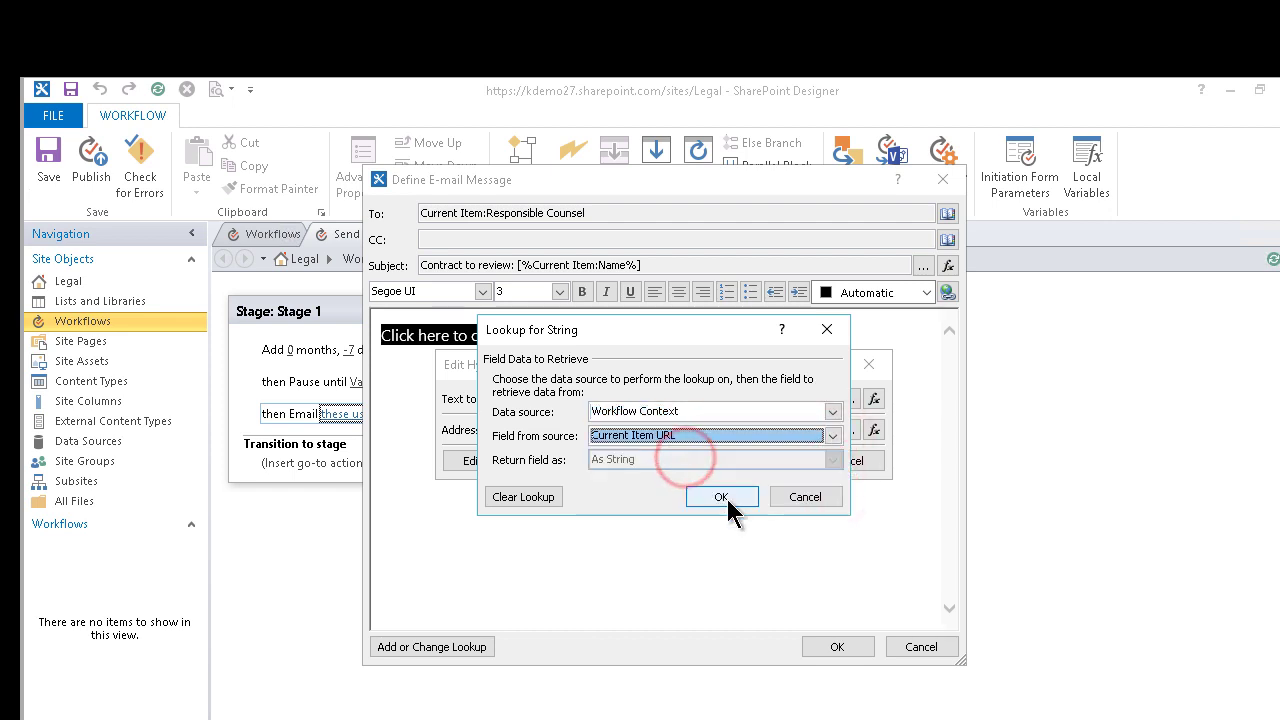
left_click(721, 498)
left_click(764, 462)
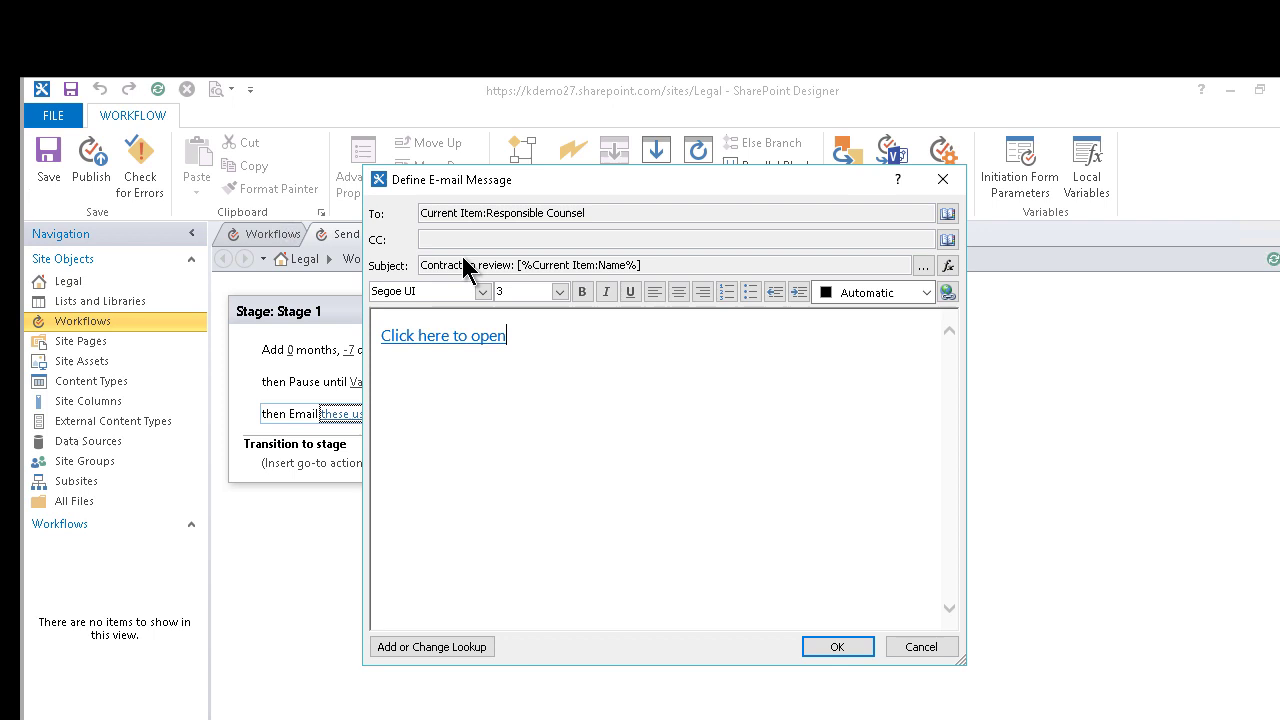
left_click(840, 647)
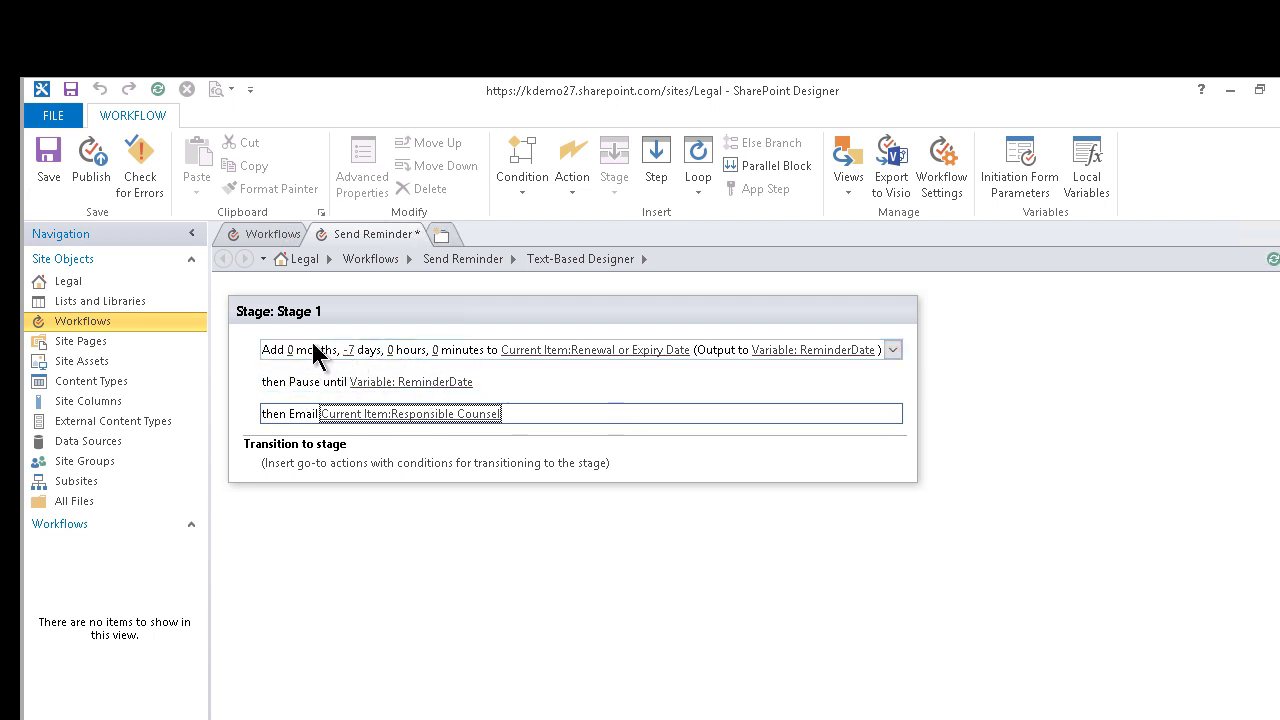
Step: Enable 'Start workflow automatically when an item is created' in Workflow Settings, then resume editing
left_click(318, 382)
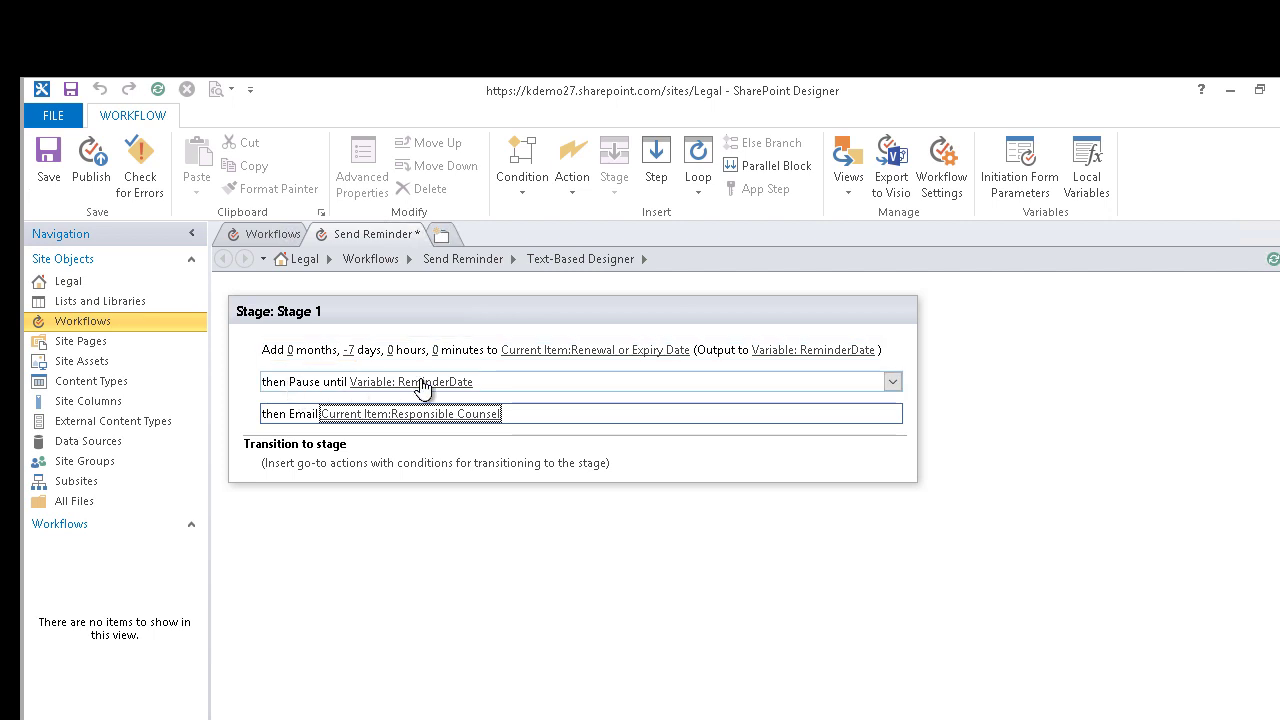
left_click(950, 172)
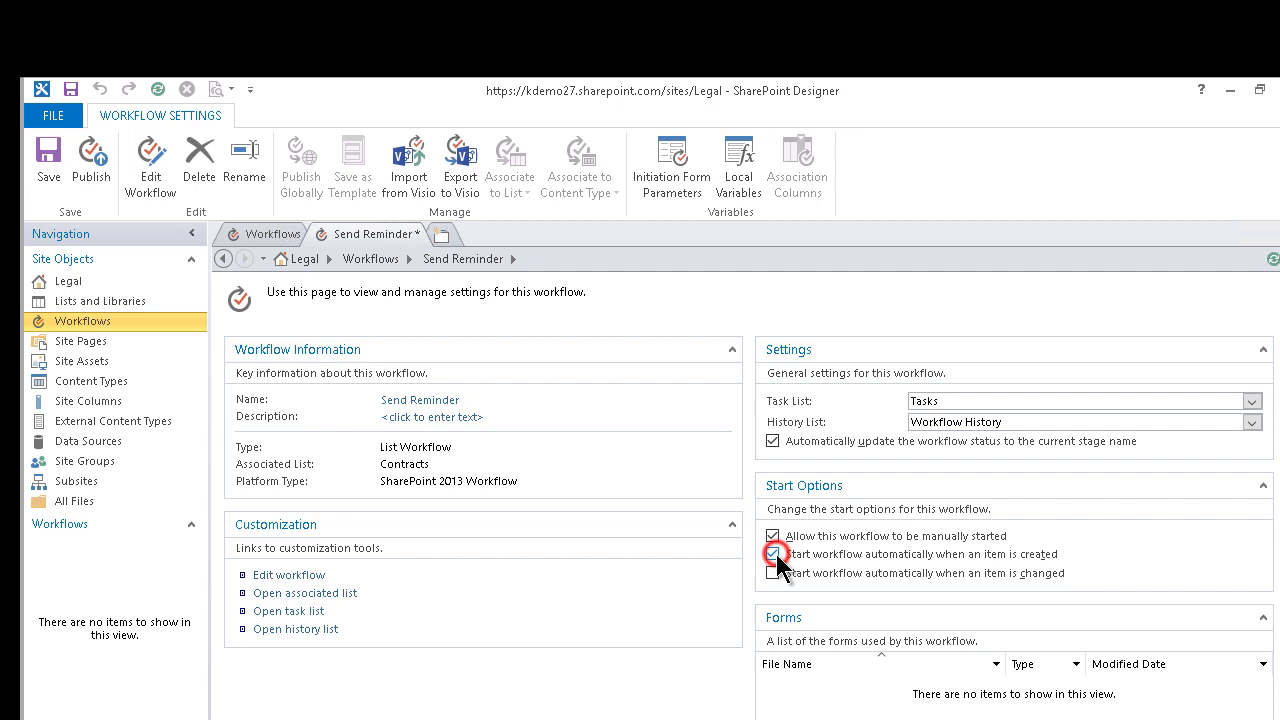
left_click(303, 574)
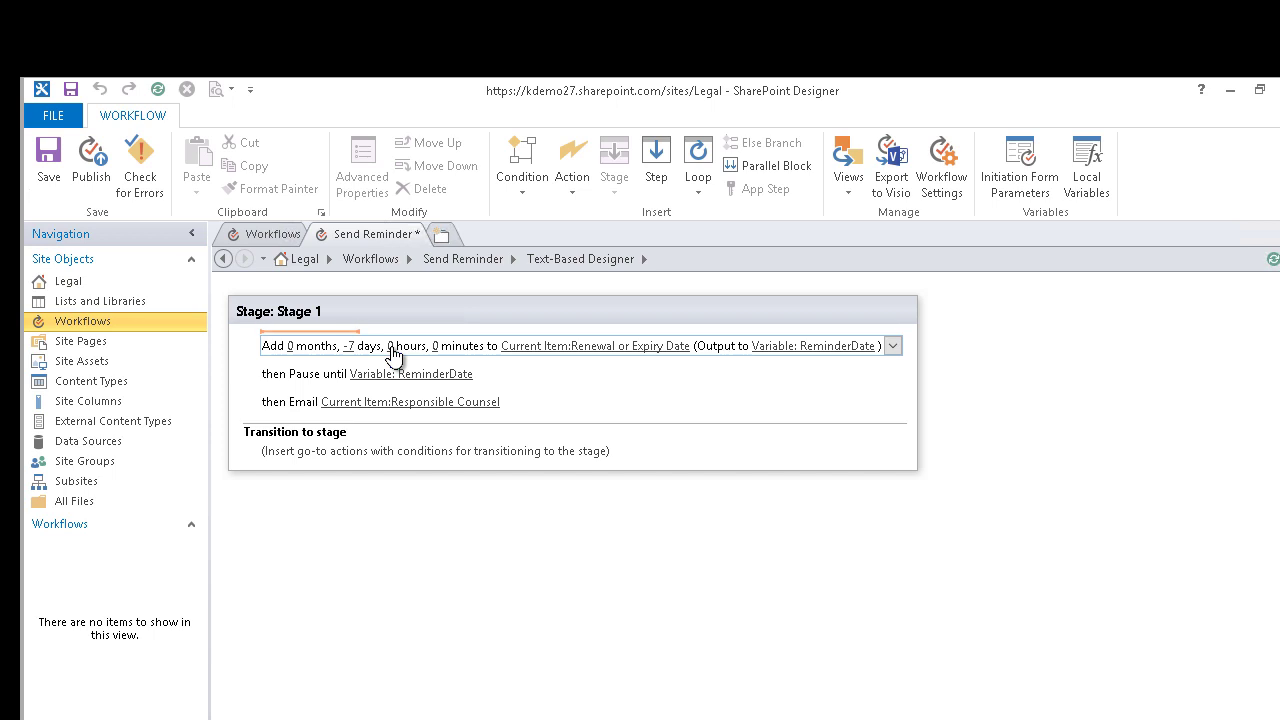
Step: Select the Pause until step and try insertion points below it
left_click(561, 373)
left_click(559, 371)
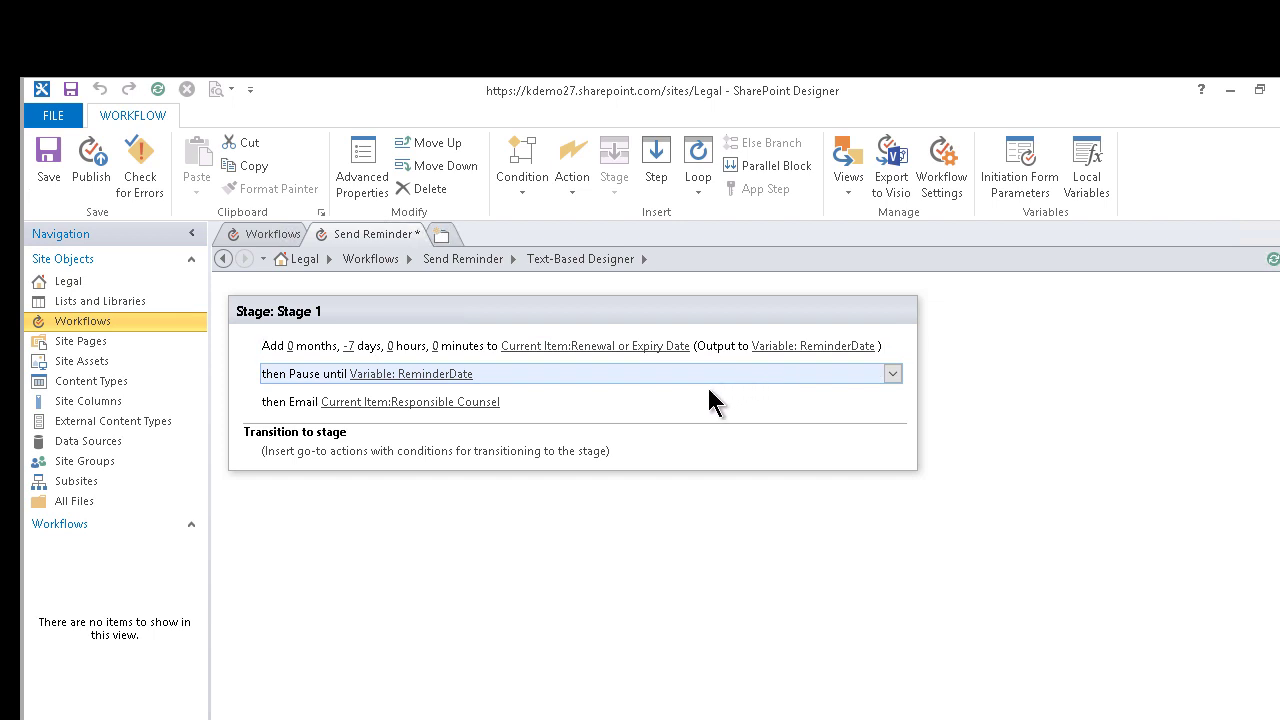
left_click(640, 415)
left_click(614, 378)
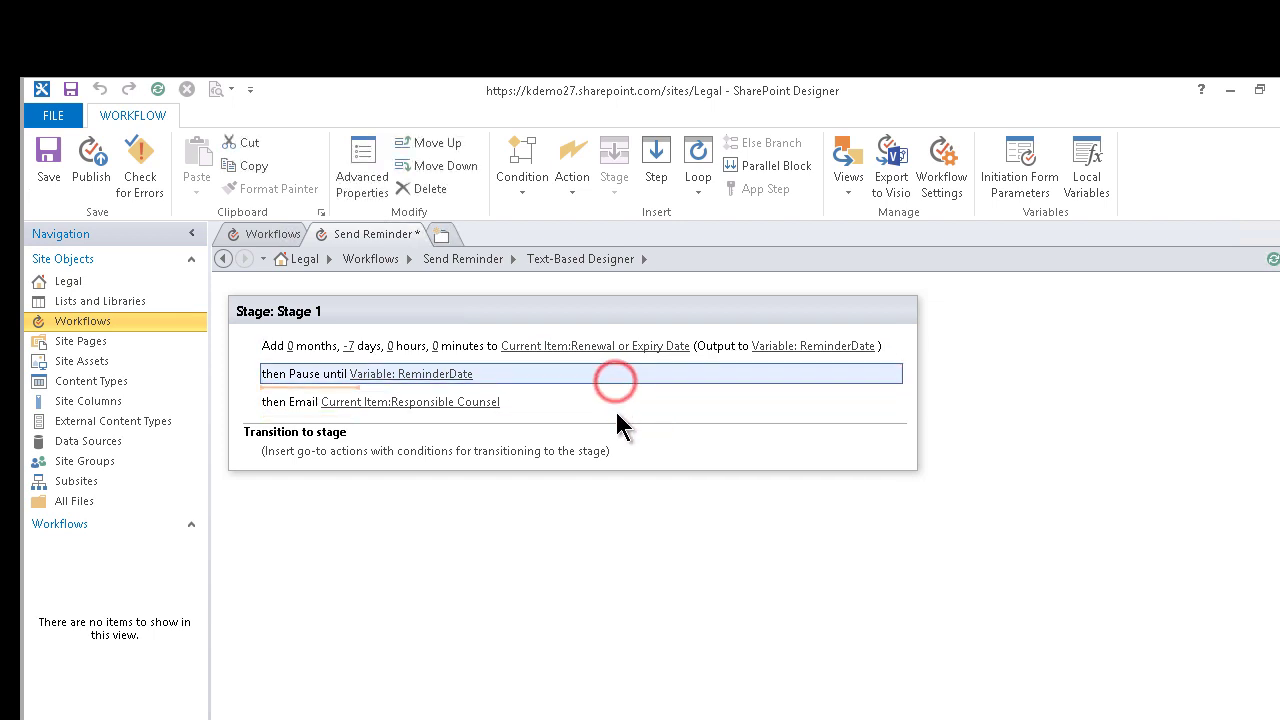
left_click(616, 413)
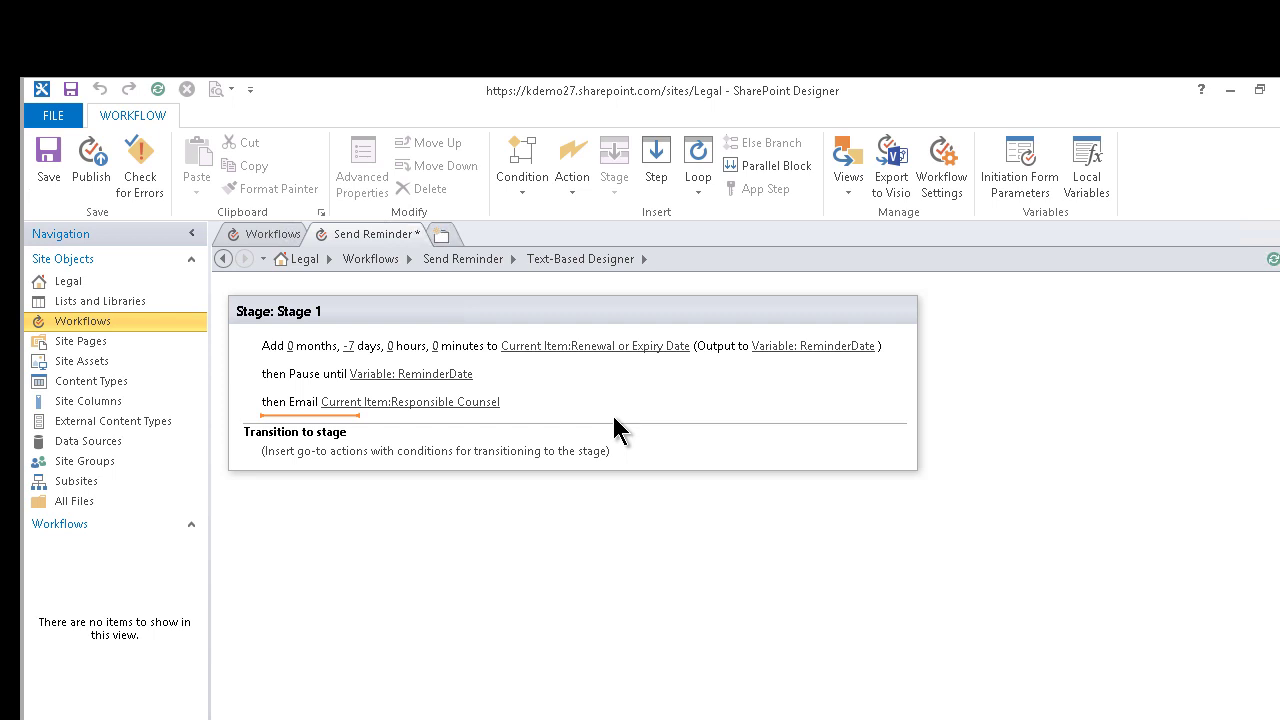
left_click(530, 385)
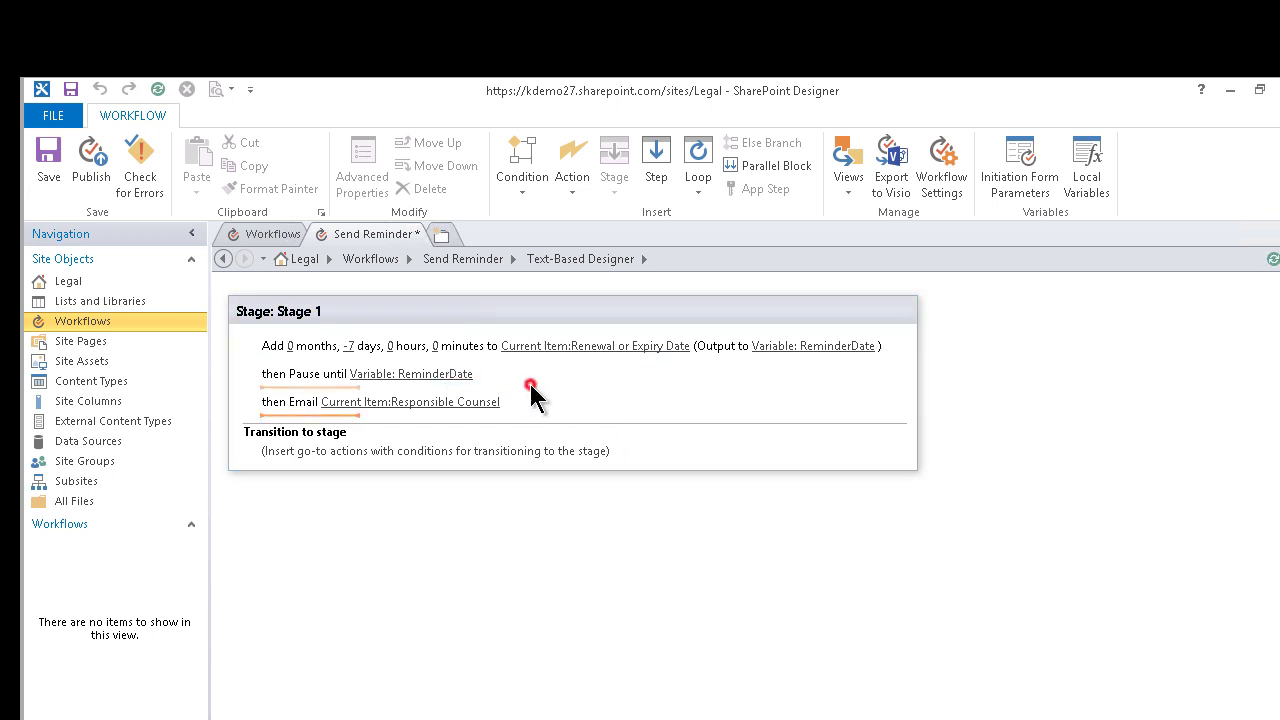
left_click(545, 373)
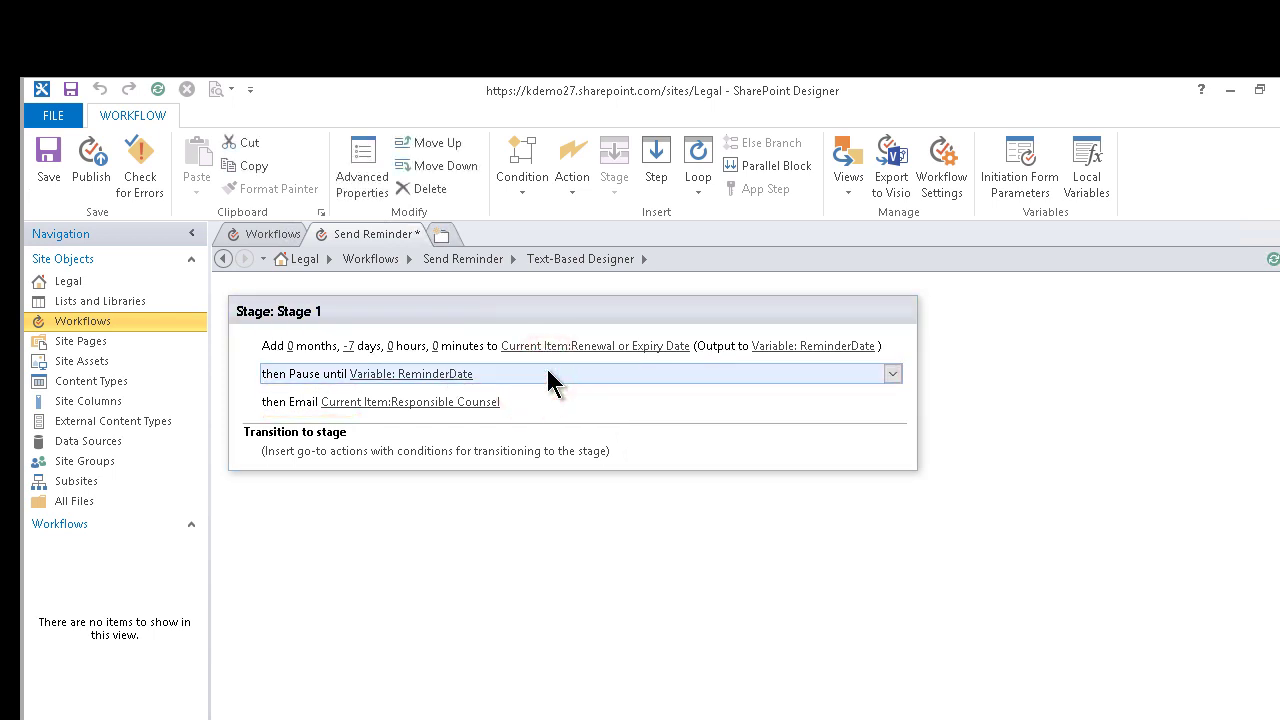
Step: Add a Go to End of Workflow transition to Stage 1, then switch back to the Word document
left_click(434, 450)
type("go")
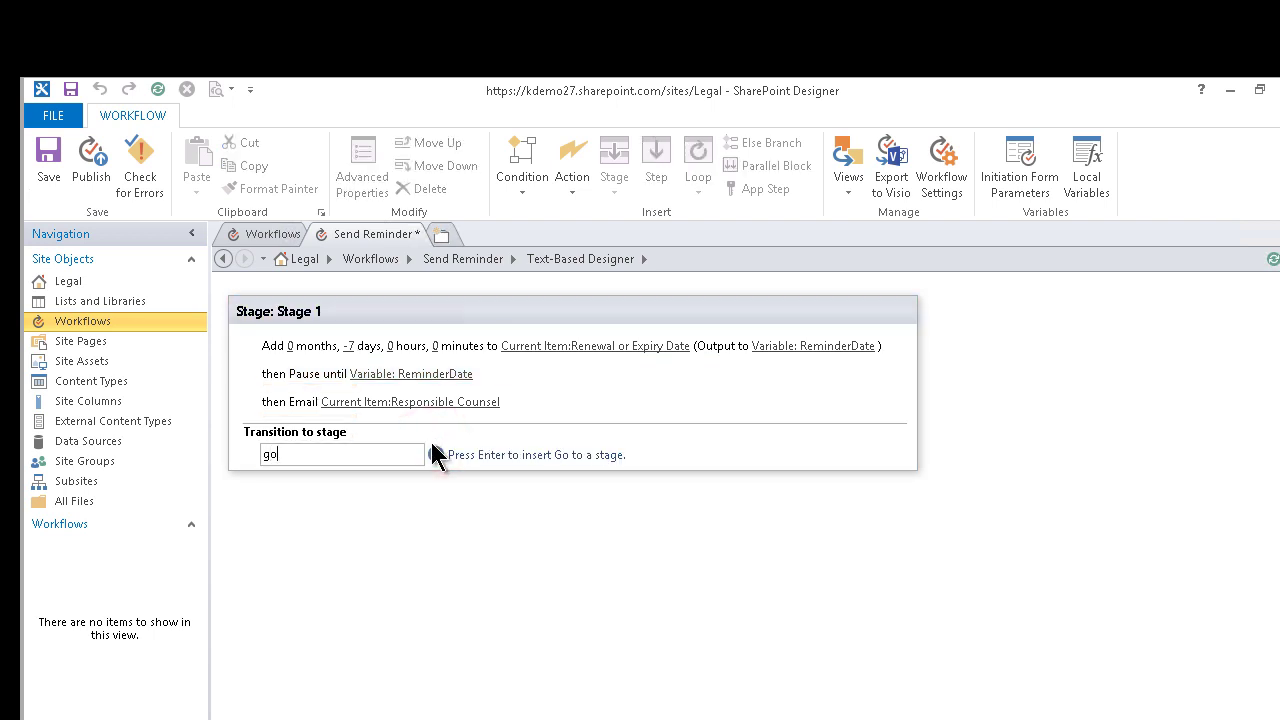
key("Return")
left_click(310, 457)
left_click(310, 457)
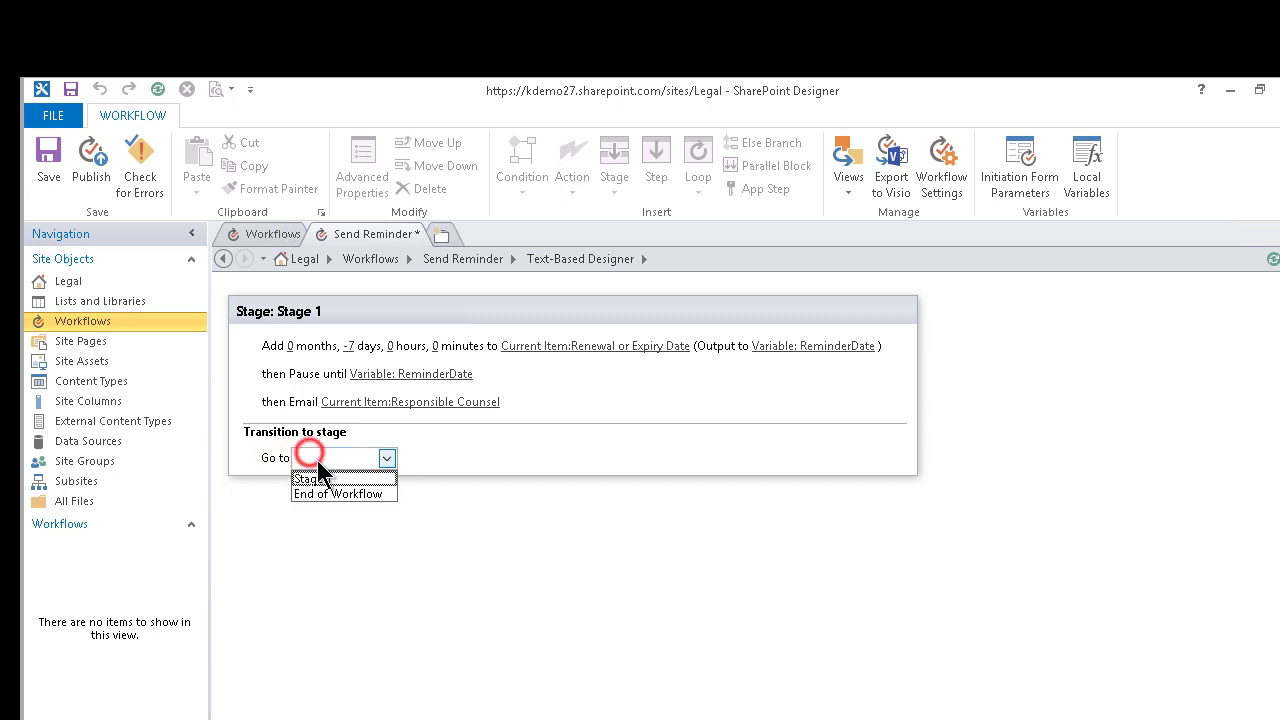
left_click(333, 494)
left_click(430, 456)
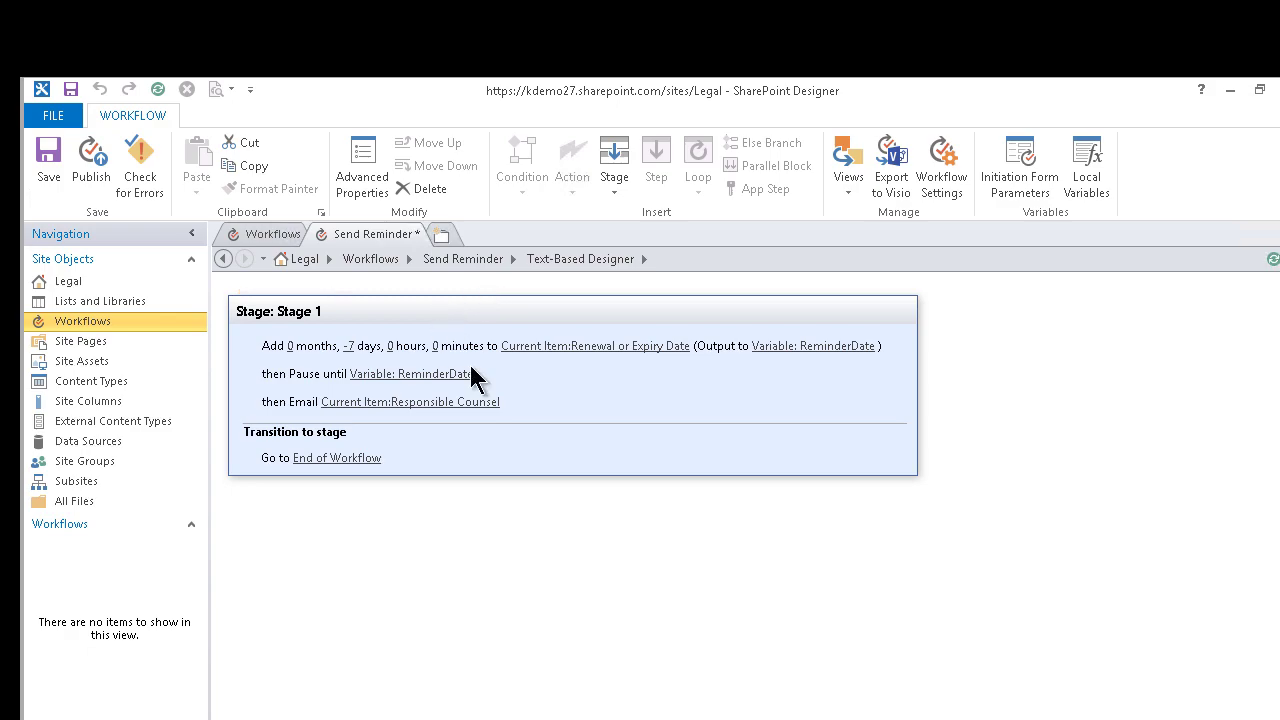
key("alt+Tab")
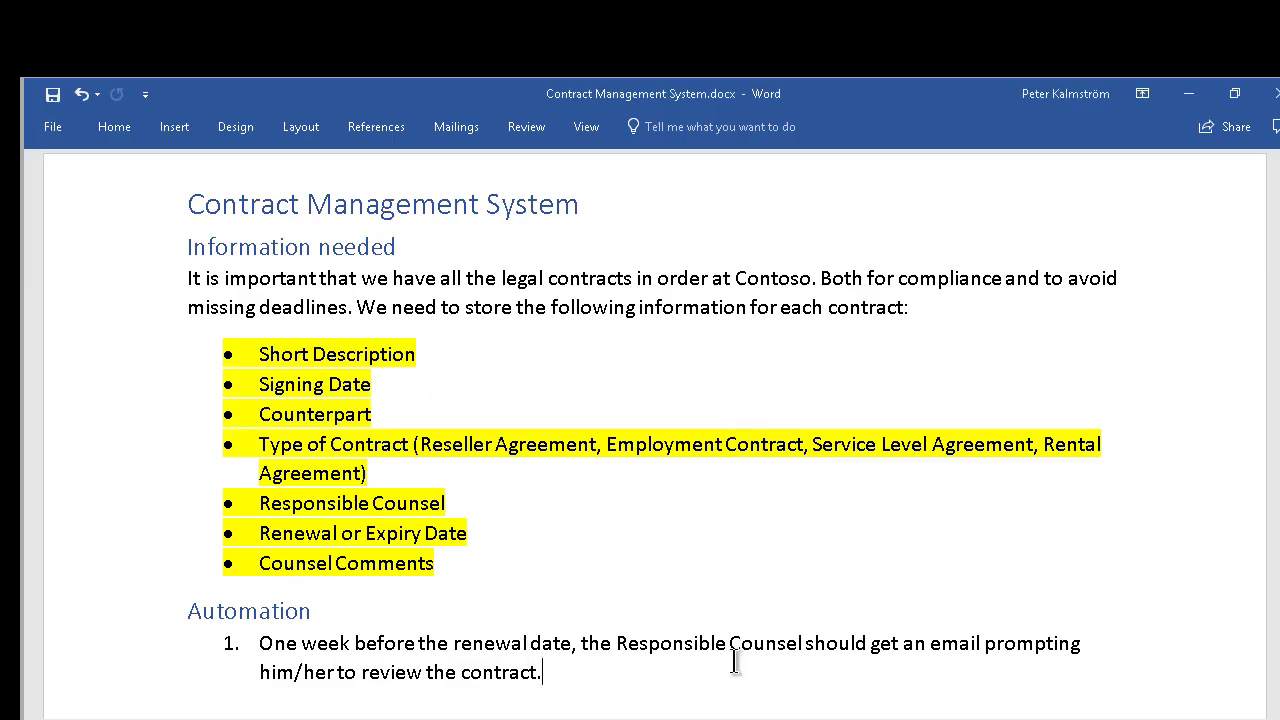